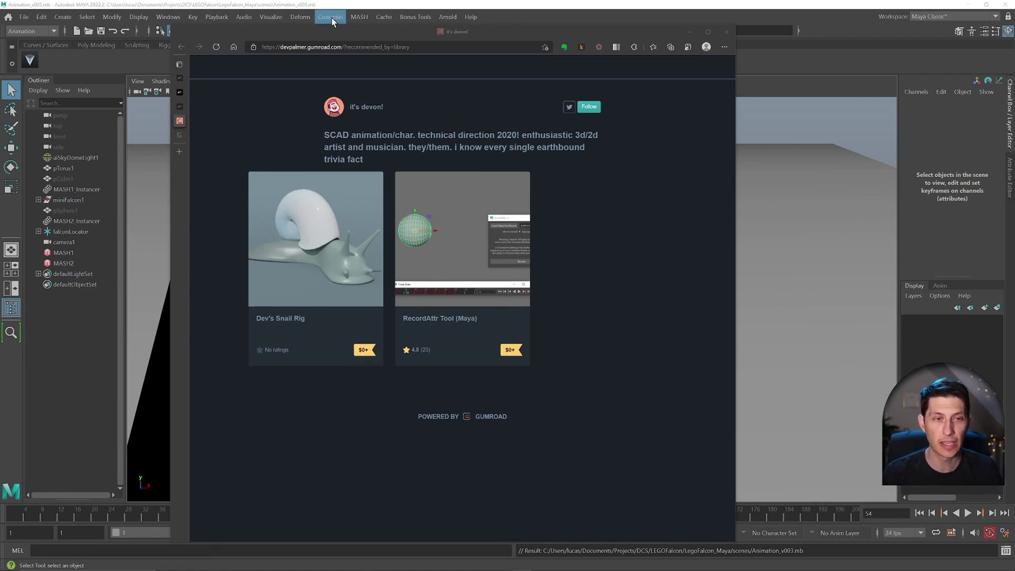
{"action": "left_click", "coordinate": [339, 46]}
{"action": "left_click", "coordinate": [422, 143]}
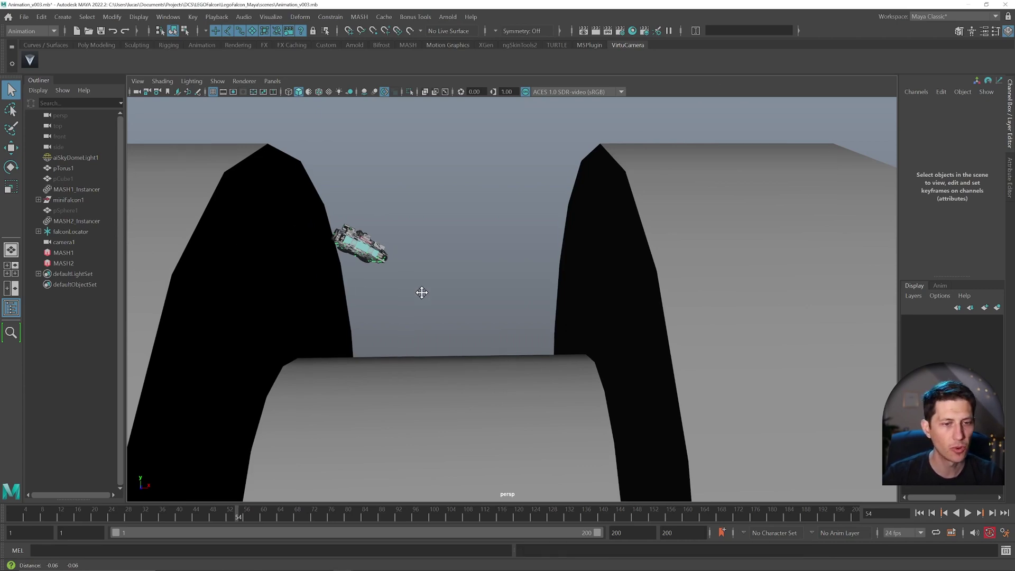
{"action": "left_click_drag", "start_coordinate": [421, 290], "coordinate": [500, 334], "text": "alt"}
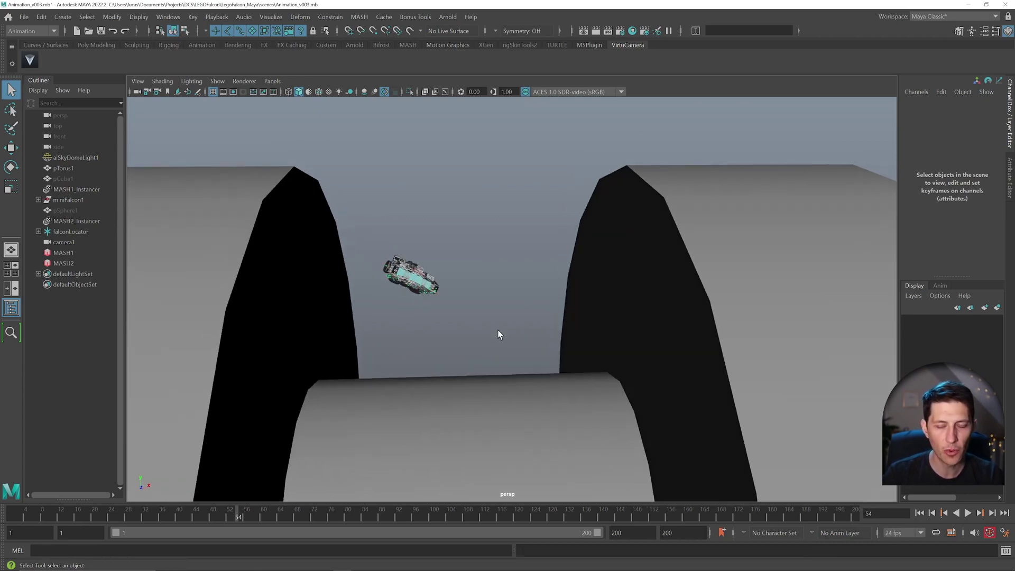
Open the Script Editor and load the script recordAttrTool (1).py from the Downloads folder
{"action": "left_click", "coordinate": [1005, 550]}
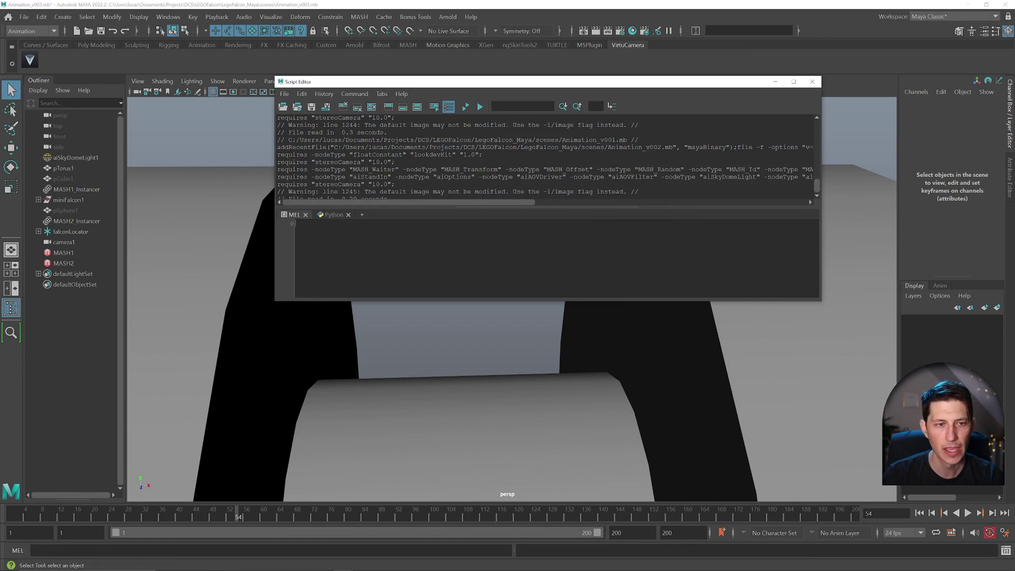
{"action": "left_click", "coordinate": [333, 215]}
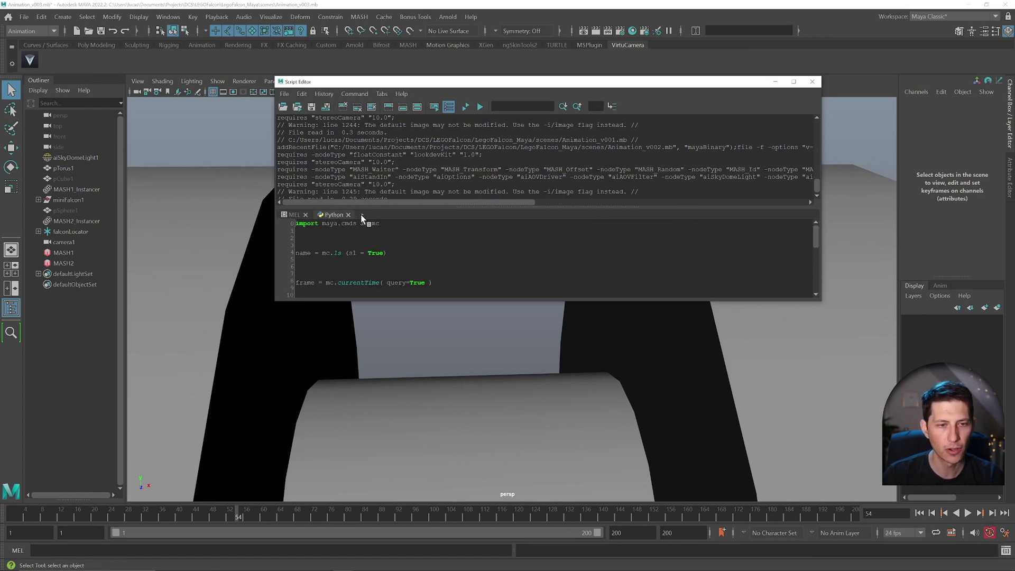
{"action": "left_click", "coordinate": [284, 94]}
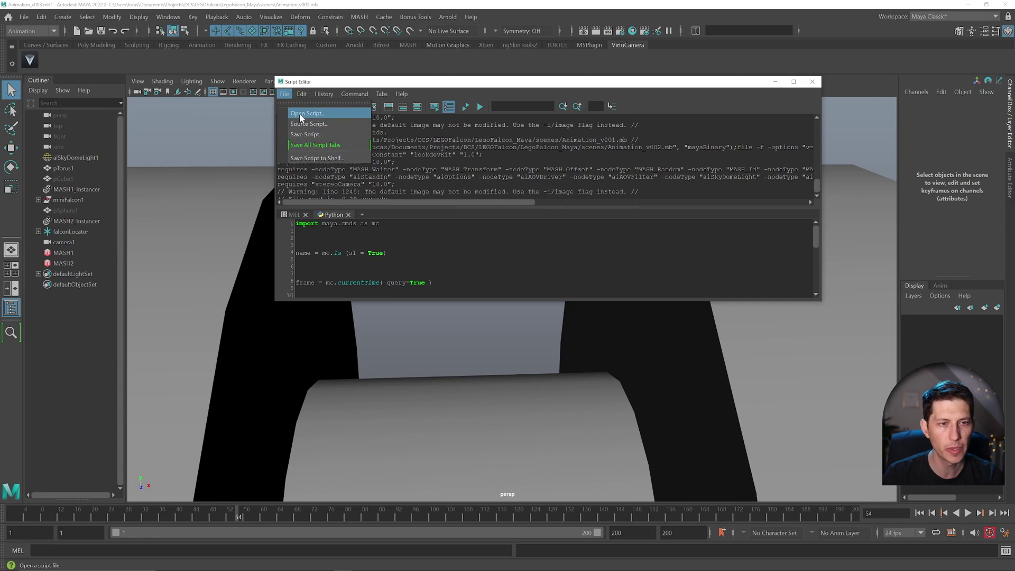
{"action": "left_click", "coordinate": [301, 114]}
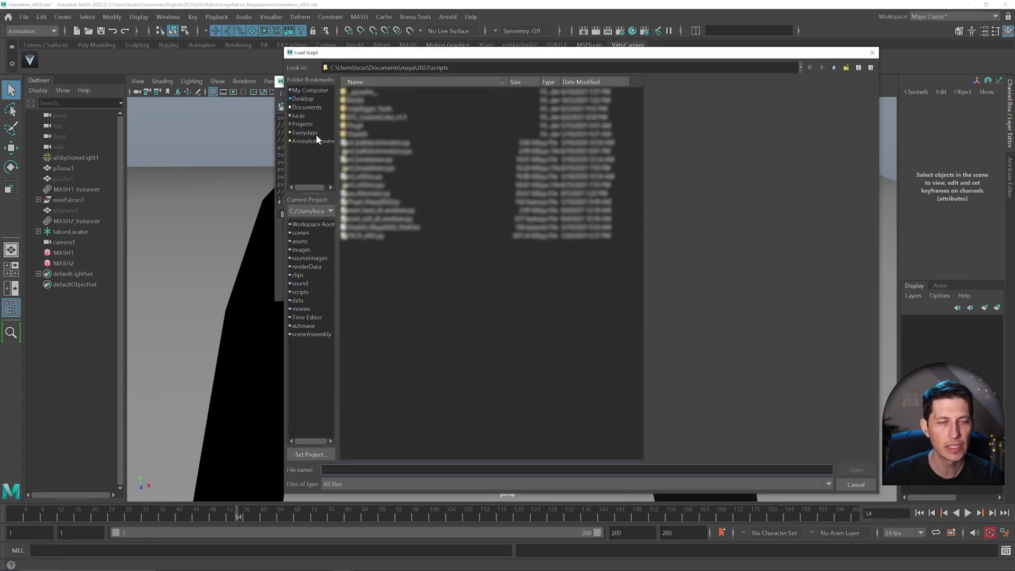
{"action": "left_click", "coordinate": [306, 108]}
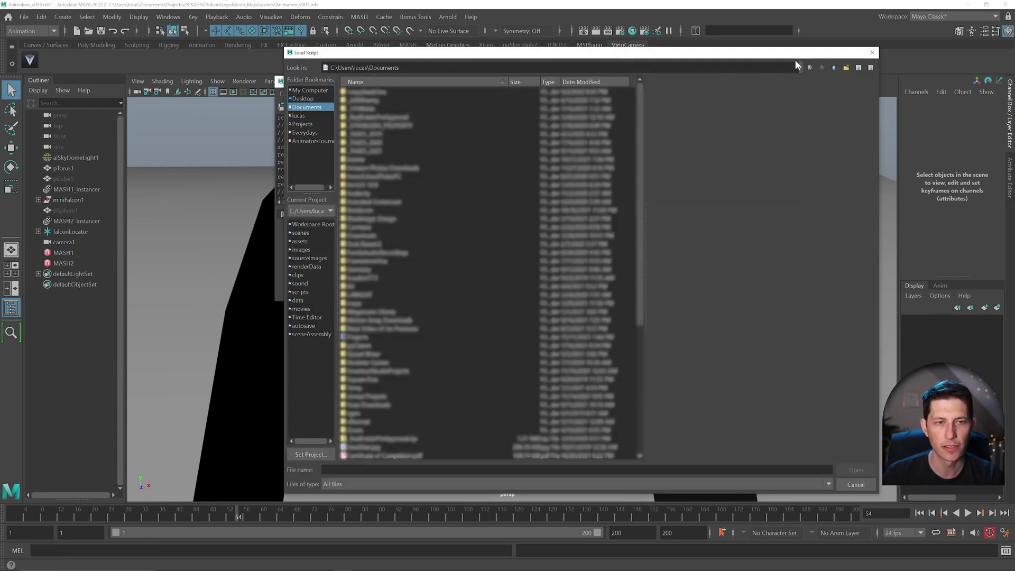
{"action": "left_click", "coordinate": [832, 67]}
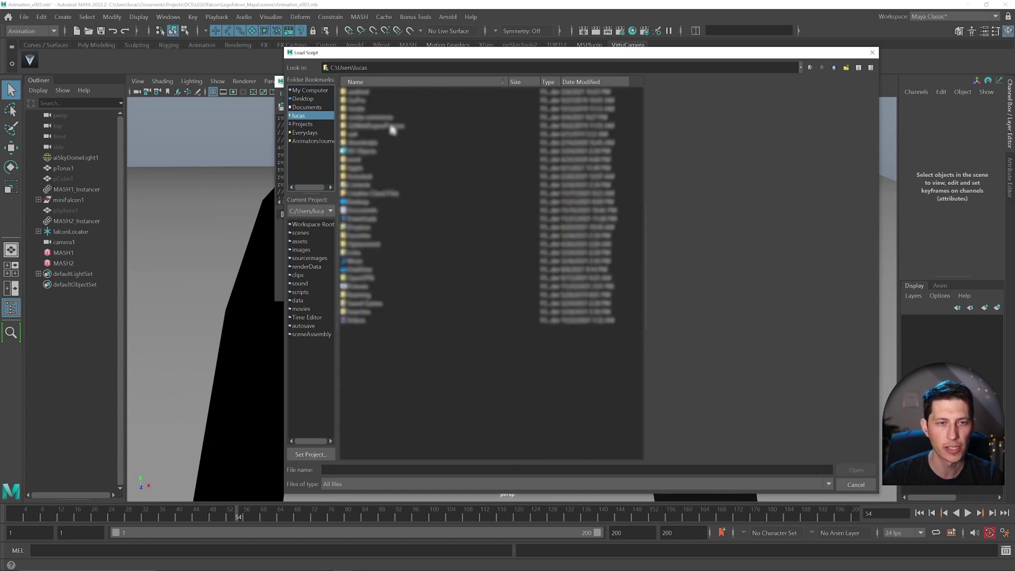
{"action": "double_click", "coordinate": [361, 218]}
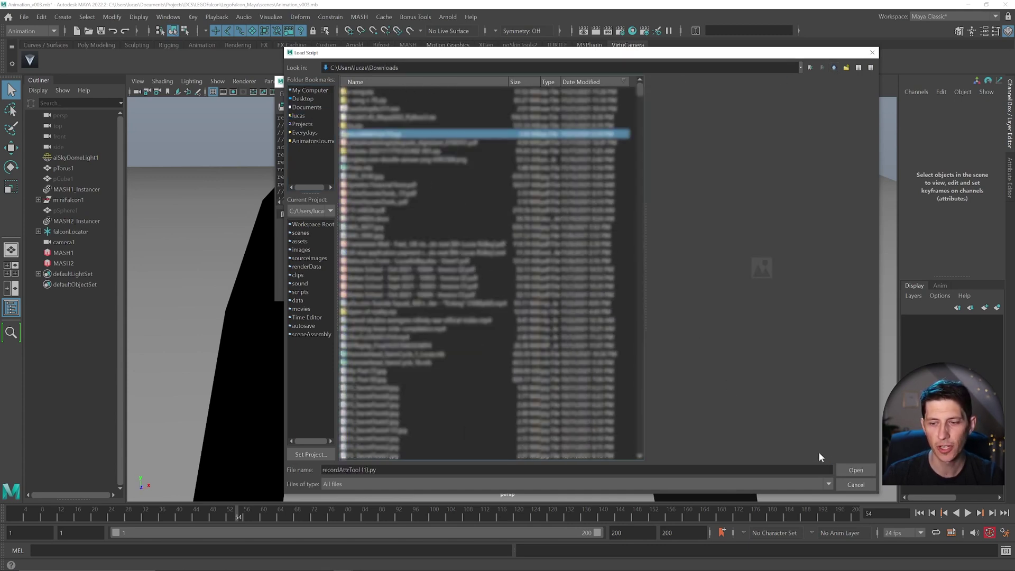
{"action": "left_click", "coordinate": [852, 469]}
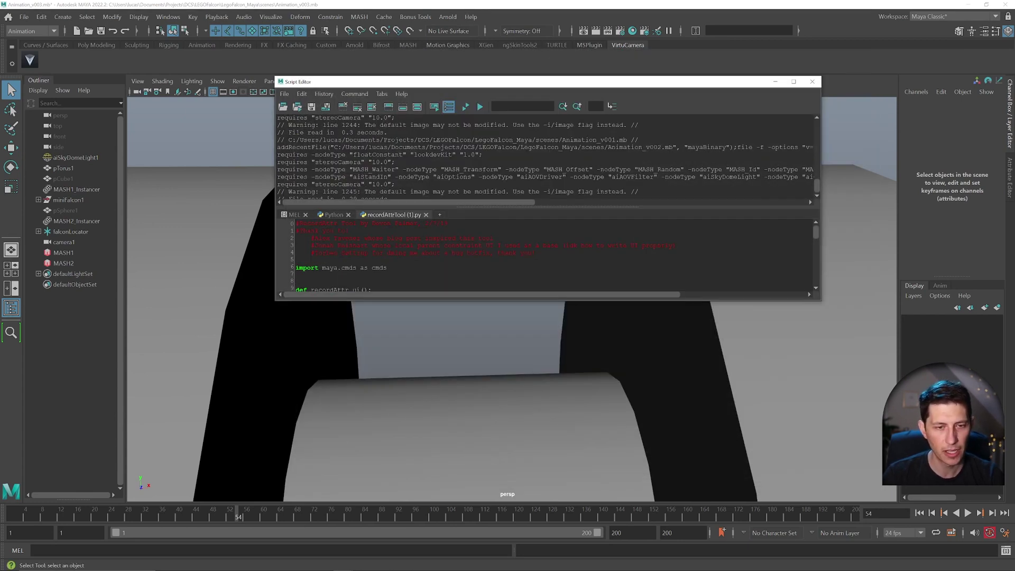
Execute the entire loaded script to launch its recording window, close the Script Editor and move the recording window out of the way
{"action": "key", "text": "ctrl+a"}
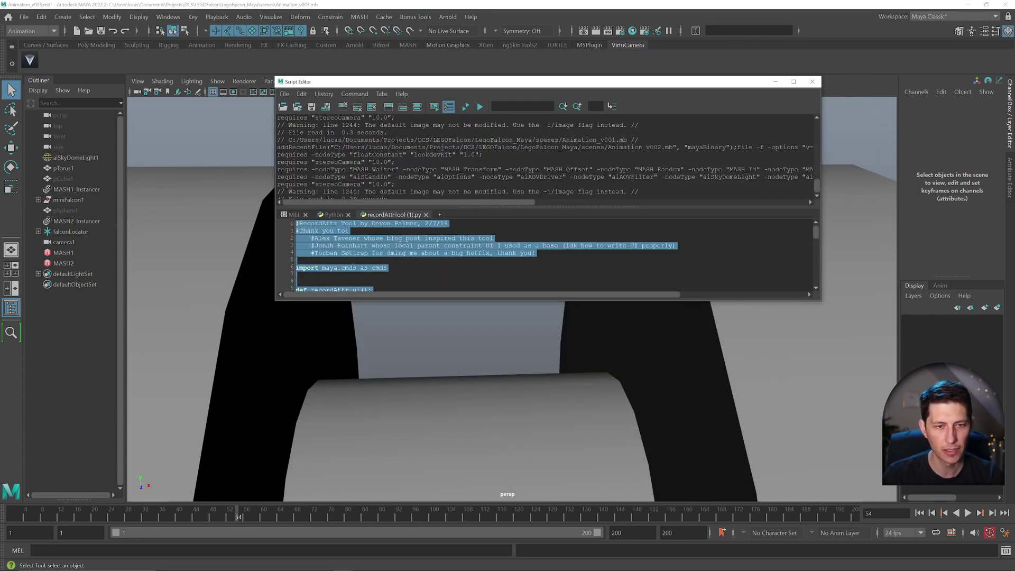
{"action": "left_click", "coordinate": [479, 108]}
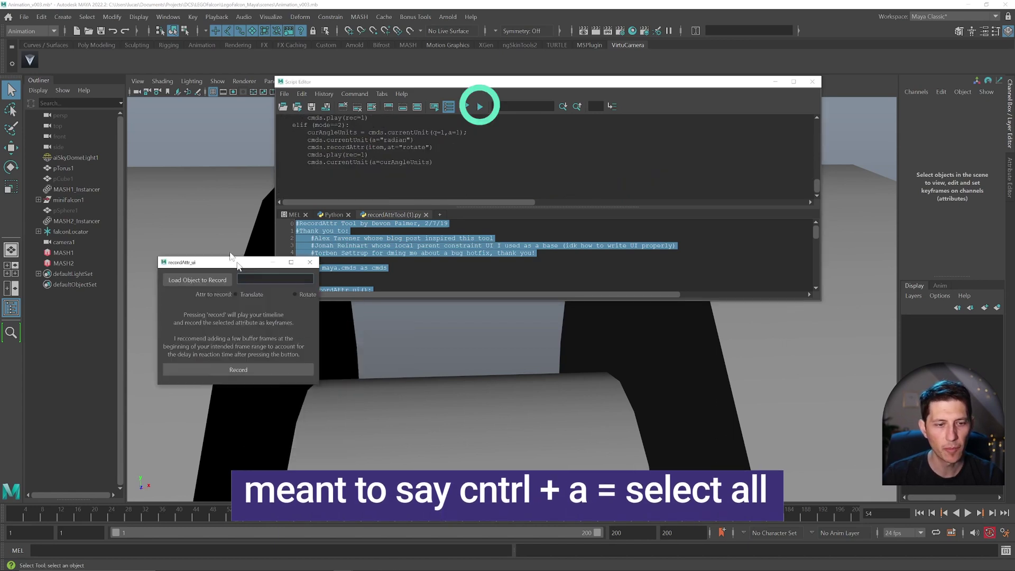
{"action": "left_click_drag", "start_coordinate": [237, 264], "coordinate": [170, 74]}
{"action": "left_click", "coordinate": [811, 82]}
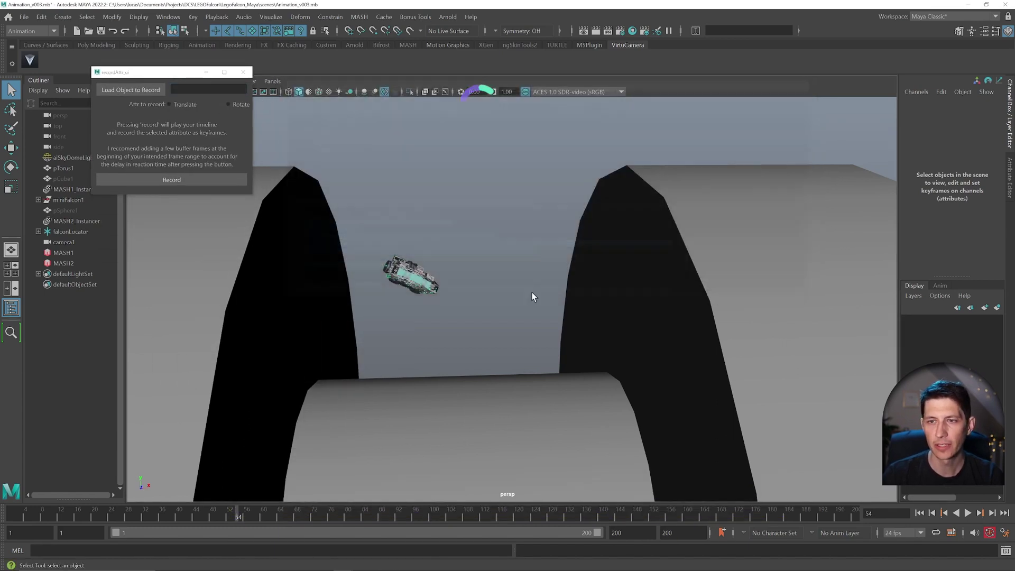
{"action": "left_click_drag", "start_coordinate": [138, 74], "coordinate": [182, 81]}
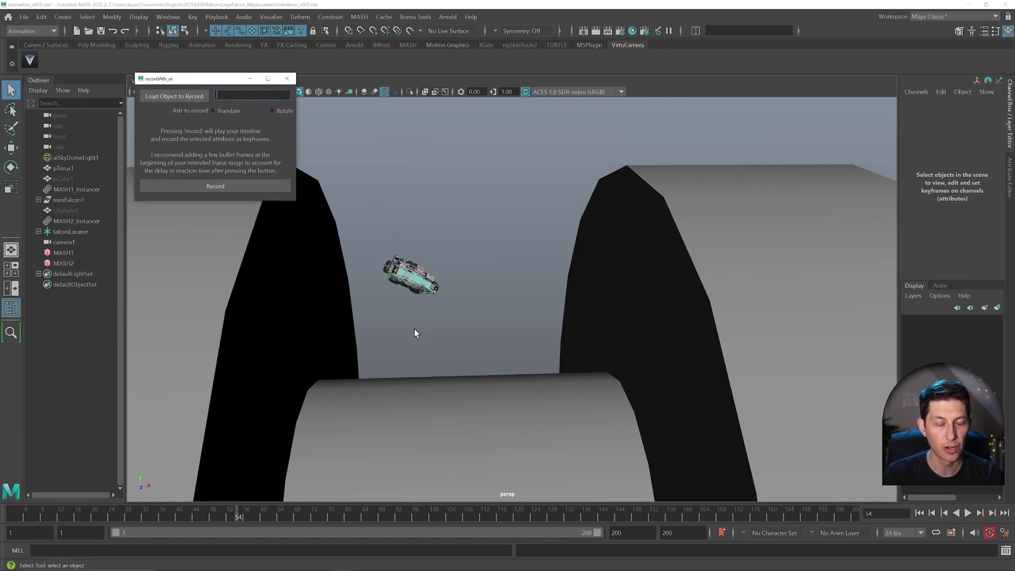
Create a polygon cube as a simple stand-in object for recording the motion
{"action": "middle_click_drag", "start_coordinate": [321, 323], "coordinate": [341, 289], "text": "alt"}
{"action": "right_click_drag", "start_coordinate": [340, 290], "coordinate": [305, 302], "text": "alt"}
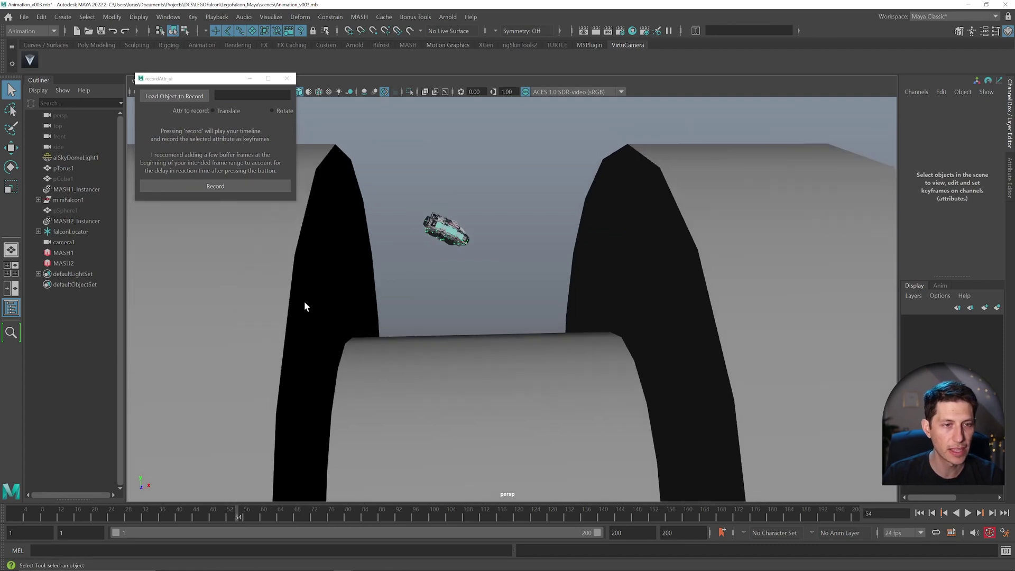
{"action": "left_click", "coordinate": [91, 46]}
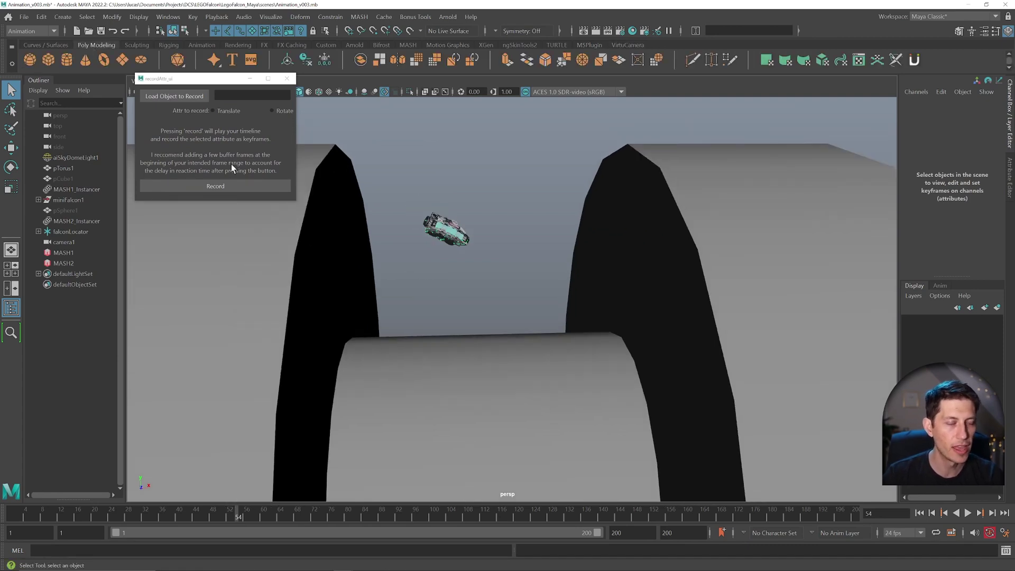
{"action": "left_click", "coordinate": [48, 60]}
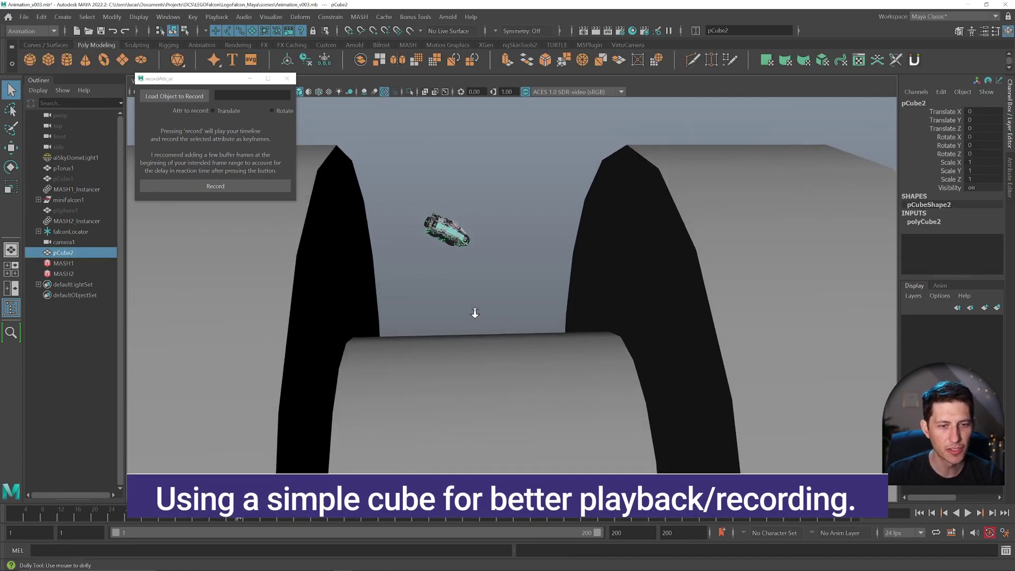
Move the cube with point snapping onto the falcon ship, at about X -8.9, Y 71, Z 43.8
{"action": "mouse_move", "coordinate": [474, 312]}
{"action": "left_mouse_down", "text": "alt"}
{"action": "mouse_move", "coordinate": [461, 305]}
{"action": "mouse_move", "coordinate": [479, 320]}
{"action": "left_mouse_up", "text": "alt"}
{"action": "key", "text": "w"}
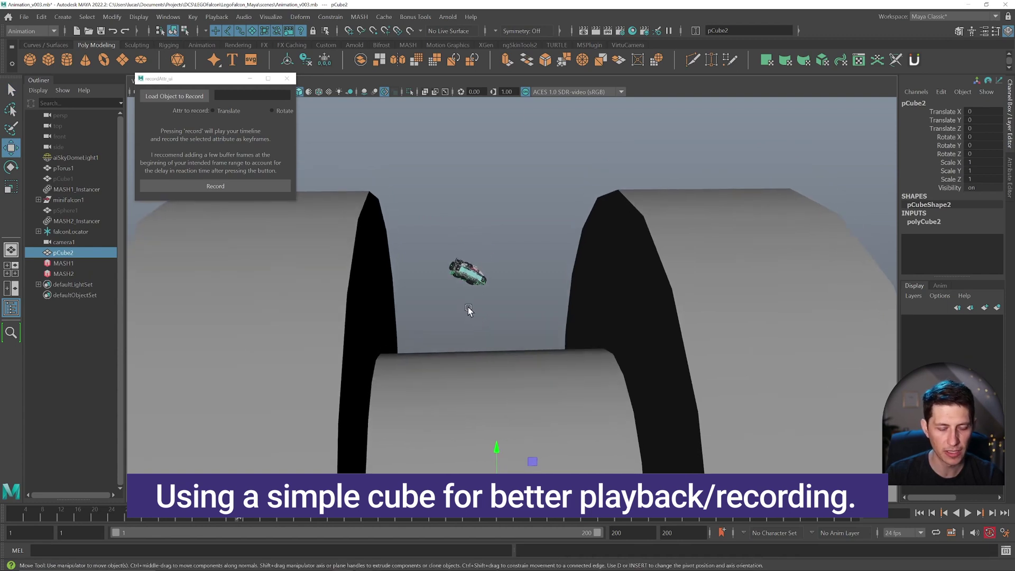
{"action": "key", "text": "v"}
{"action": "middle_click_drag", "start_coordinate": [467, 307], "coordinate": [425, 296]}
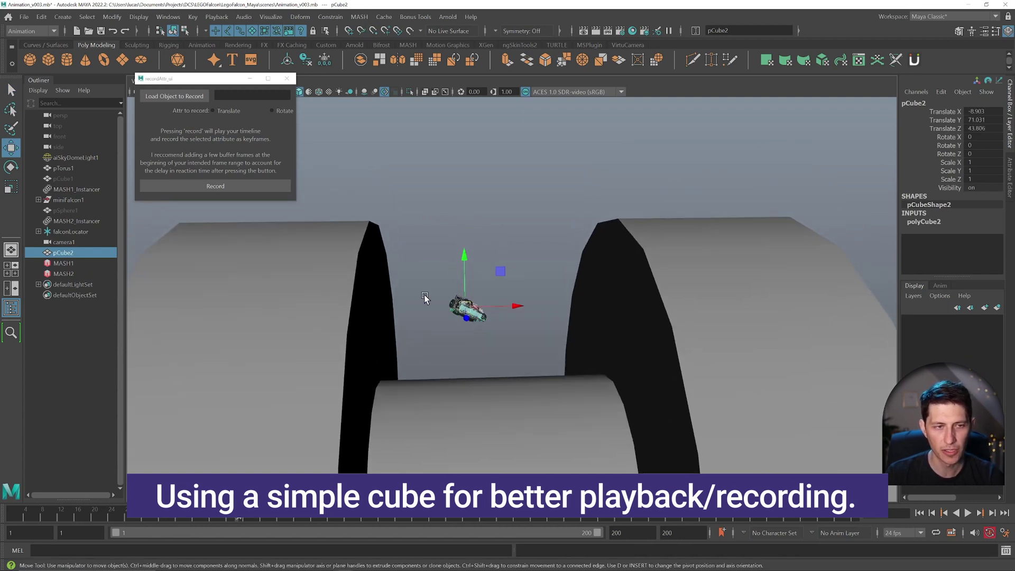
{"action": "right_click_drag", "start_coordinate": [425, 297], "coordinate": [458, 321], "text": "alt"}
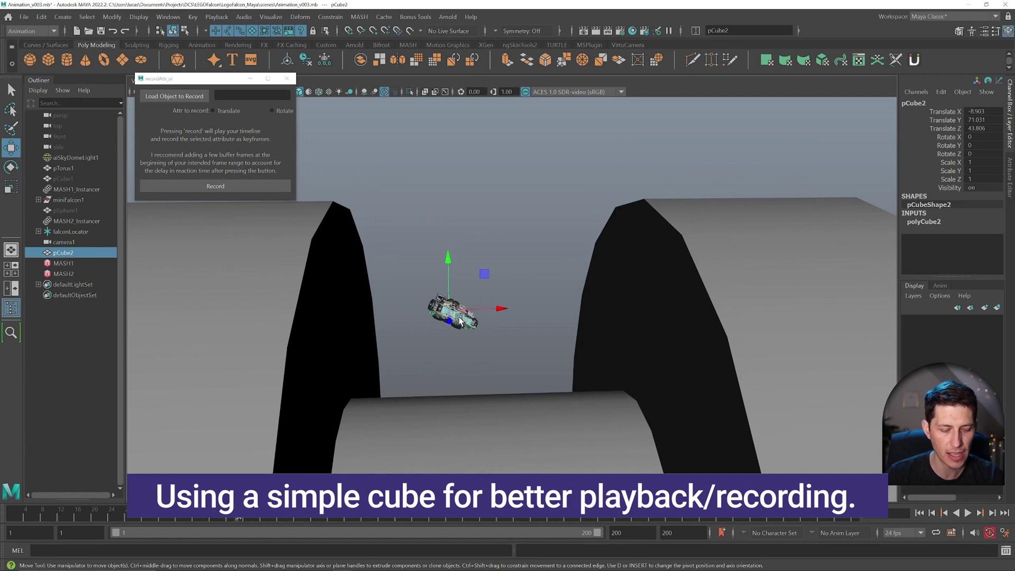
Scale the cube uniformly to about 5.28 and shape it into a flat slab roughly the size of the ship
{"action": "key", "text": "r"}
{"action": "mouse_move", "coordinate": [460, 310]}
{"action": "middle_mouse_down"}
{"action": "mouse_move", "coordinate": [484, 308]}
{"action": "mouse_move", "coordinate": [475, 308]}
{"action": "middle_mouse_up"}
{"action": "left_click_drag", "start_coordinate": [448, 266], "coordinate": [480, 330]}
{"action": "key", "text": "f"}
{"action": "right_click_drag", "start_coordinate": [500, 333], "coordinate": [401, 312], "text": "alt"}
{"action": "left_click_drag", "start_coordinate": [496, 343], "coordinate": [524, 367], "text": "alt"}
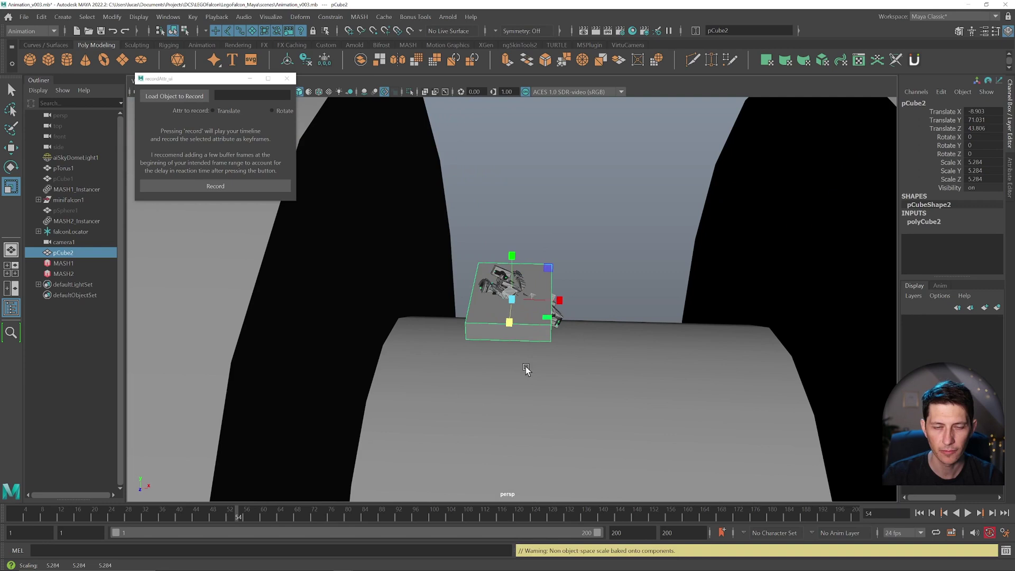
{"action": "right_click_drag", "start_coordinate": [525, 369], "coordinate": [497, 346], "text": "alt"}
{"action": "left_click_drag", "start_coordinate": [560, 300], "coordinate": [593, 301]}
{"action": "right_click_drag", "start_coordinate": [594, 300], "coordinate": [571, 292], "text": "alt"}
Switch to the front view and frame the flattened cube and ship between the two walls, with the Move tool active
{"action": "key", "text": "w"}
{"action": "mouse_move", "coordinate": [571, 294]}
{"action": "left_mouse_down", "text": "alt"}
{"action": "mouse_move", "coordinate": [621, 301]}
{"action": "mouse_move", "coordinate": [576, 264]}
{"action": "mouse_move", "coordinate": [616, 264]}
{"action": "mouse_move", "coordinate": [534, 290]}
{"action": "mouse_move", "coordinate": [567, 298]}
{"action": "left_mouse_up", "text": "alt"}
{"action": "key", "text": "space"}
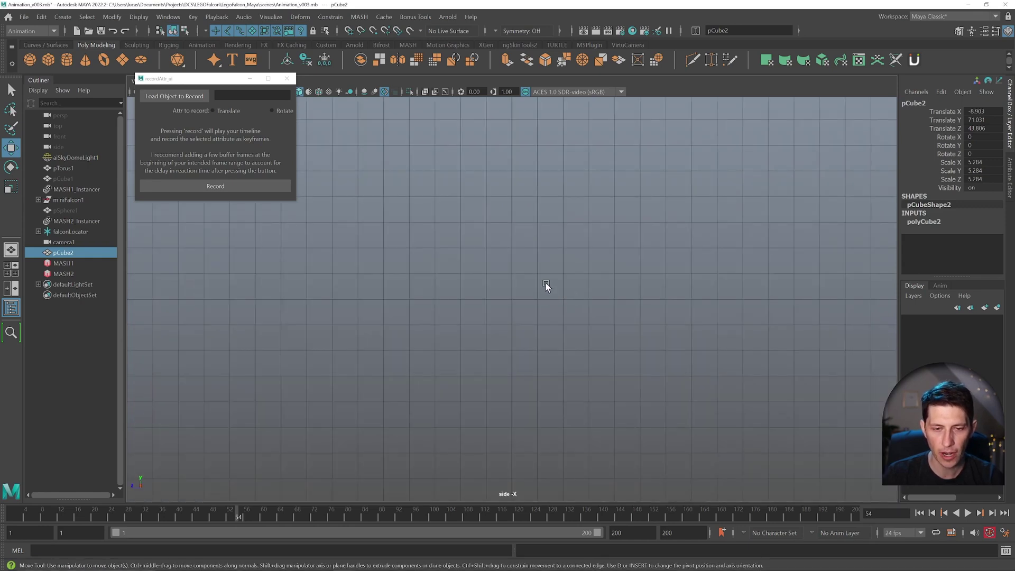
{"action": "key", "text": "f"}
{"action": "key", "text": "space"}
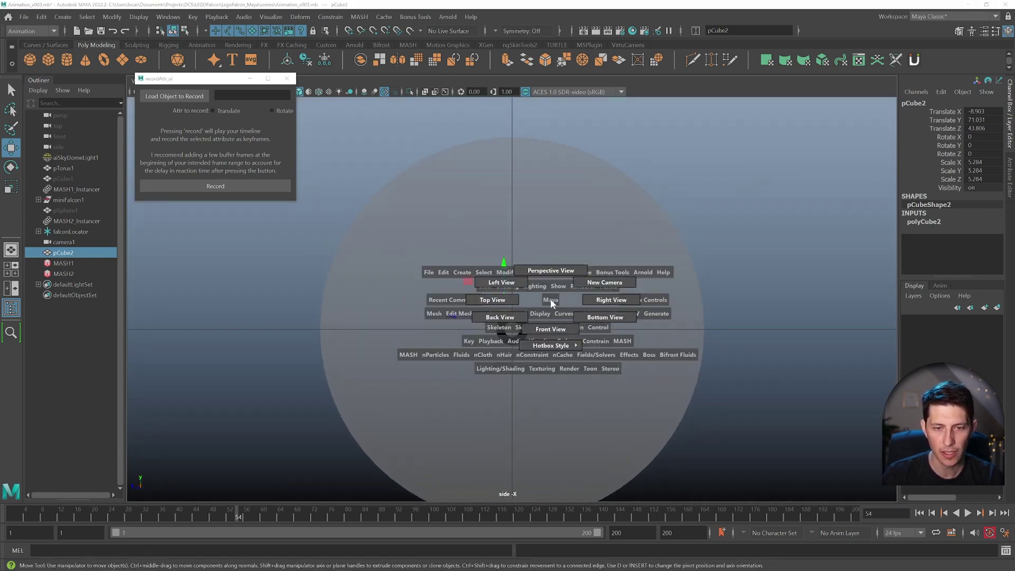
{"action": "left_click_drag", "start_coordinate": [550, 300], "coordinate": [554, 327]}
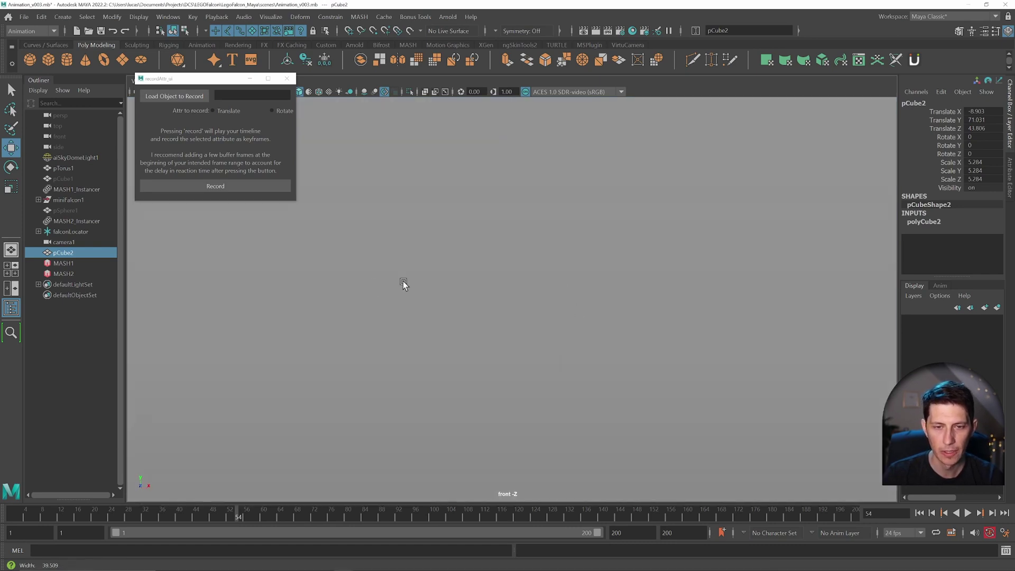
{"action": "key", "text": "f"}
{"action": "right_click_drag", "start_coordinate": [598, 265], "coordinate": [689, 347], "text": "alt"}
{"action": "mouse_move", "coordinate": [491, 320]}
{"action": "middle_mouse_down", "text": "alt"}
{"action": "mouse_move", "coordinate": [491, 286]}
{"action": "mouse_move", "coordinate": [481, 318]}
{"action": "middle_mouse_up", "text": "alt"}
{"action": "right_click_drag", "start_coordinate": [481, 318], "coordinate": [586, 351], "text": "alt"}
{"action": "middle_click_drag", "start_coordinate": [546, 303], "coordinate": [545, 320], "text": "alt"}
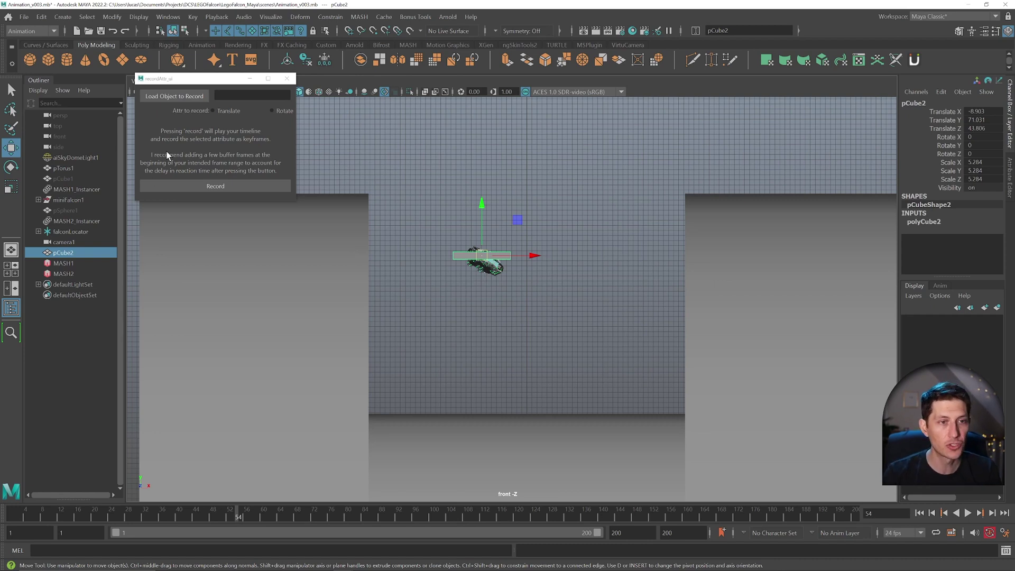
Move the flattened cube freely in the front view to about X -0.5, Y 59.6, between the walls
{"action": "left_click", "coordinate": [272, 111]}
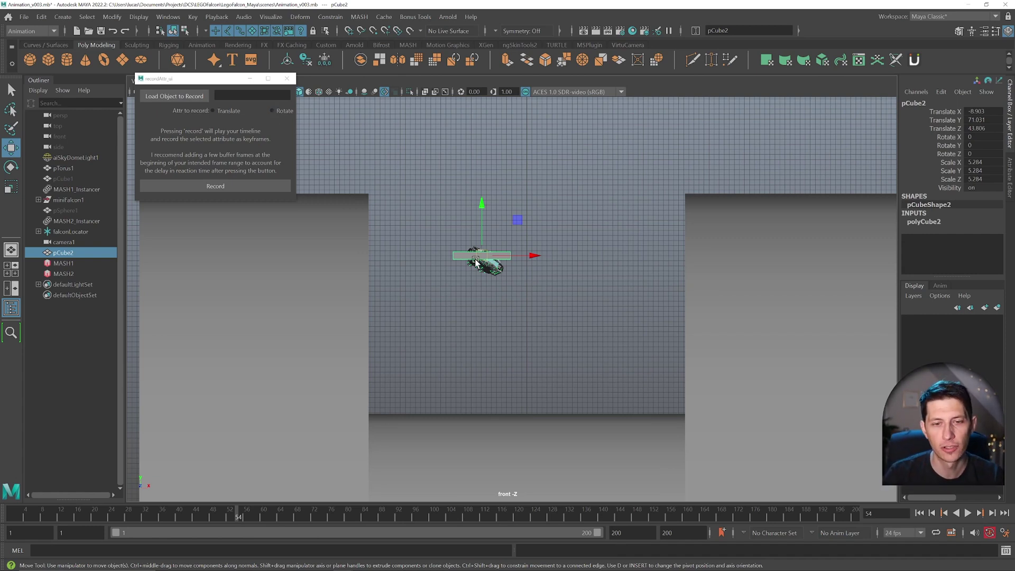
{"action": "left_click_drag", "start_coordinate": [475, 261], "coordinate": [554, 286]}
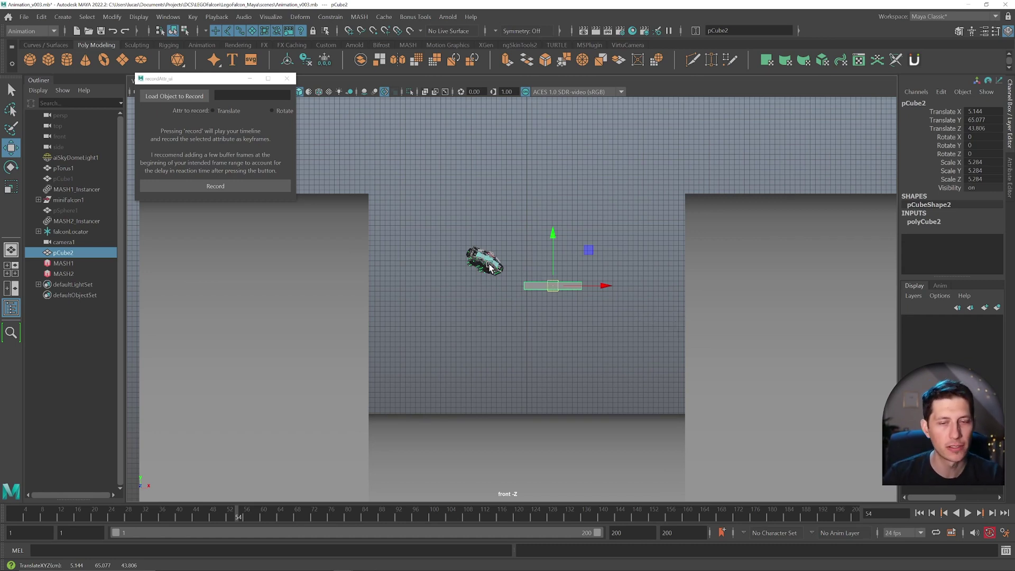
{"action": "left_click_drag", "start_coordinate": [552, 285], "coordinate": [524, 314]}
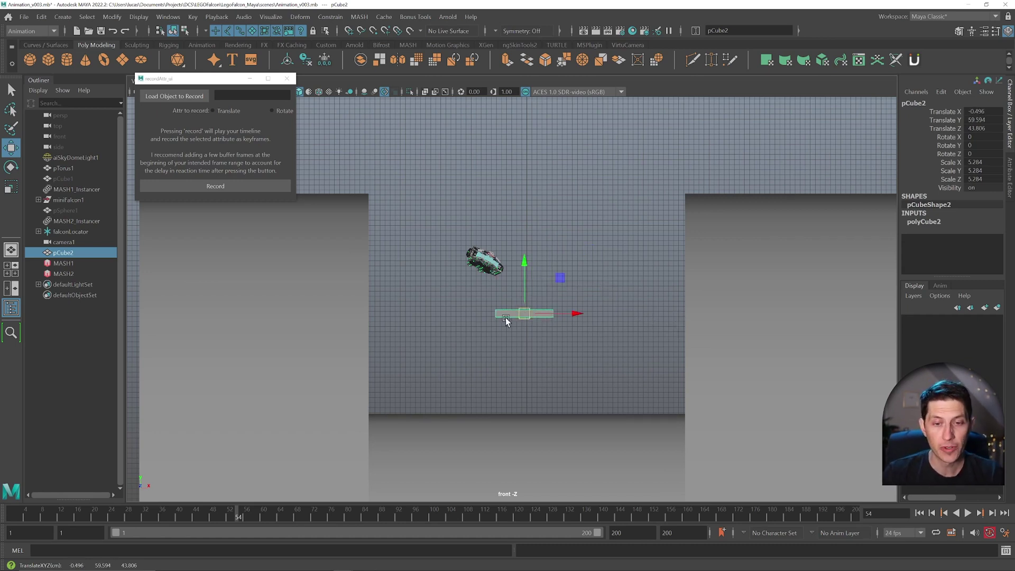
Load the flattened cube as the object to record and choose Translate as the attribute to record
{"action": "left_click", "coordinate": [161, 97]}
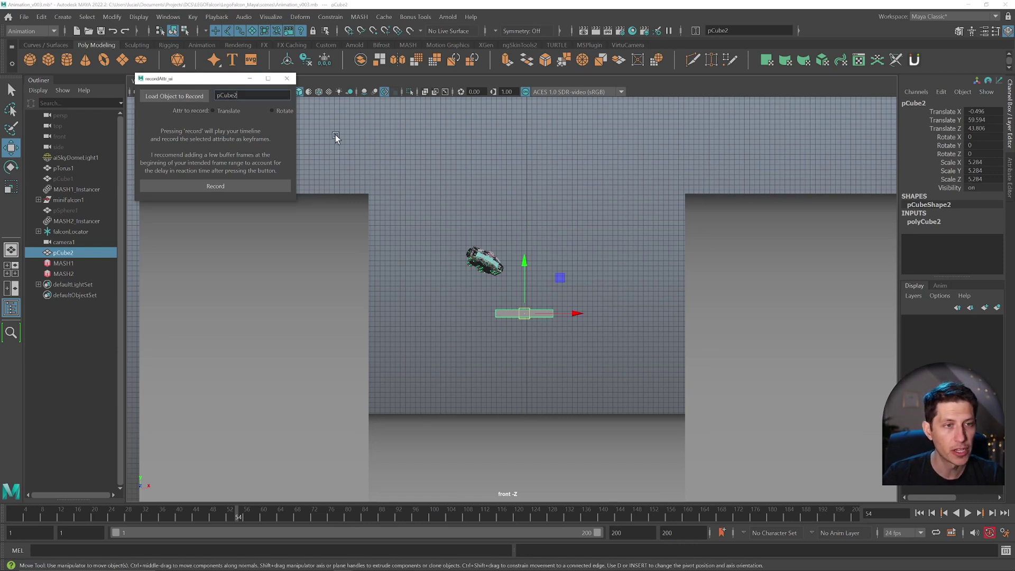
{"action": "left_click", "coordinate": [213, 110]}
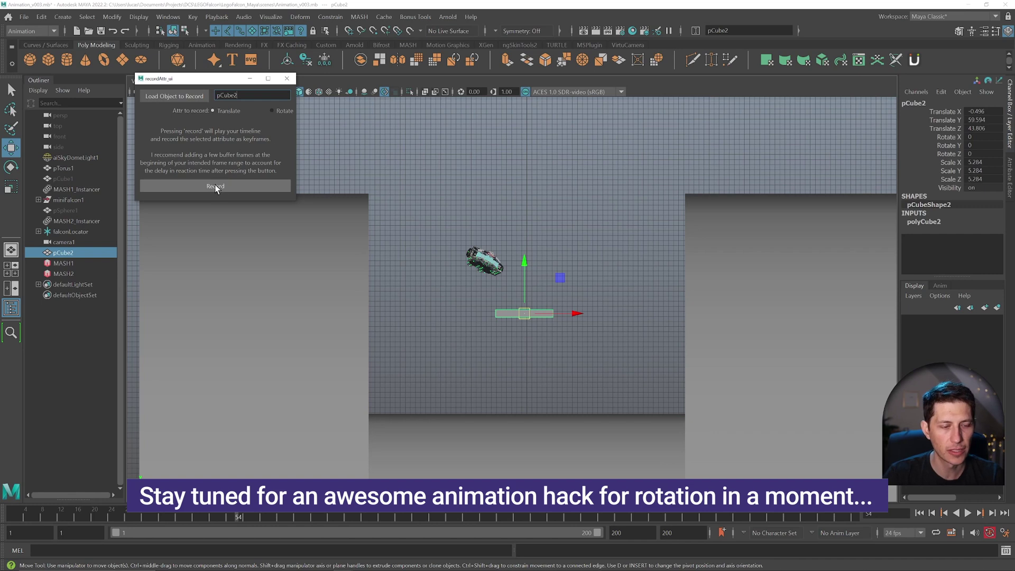
{"action": "left_click", "coordinate": [216, 187]}
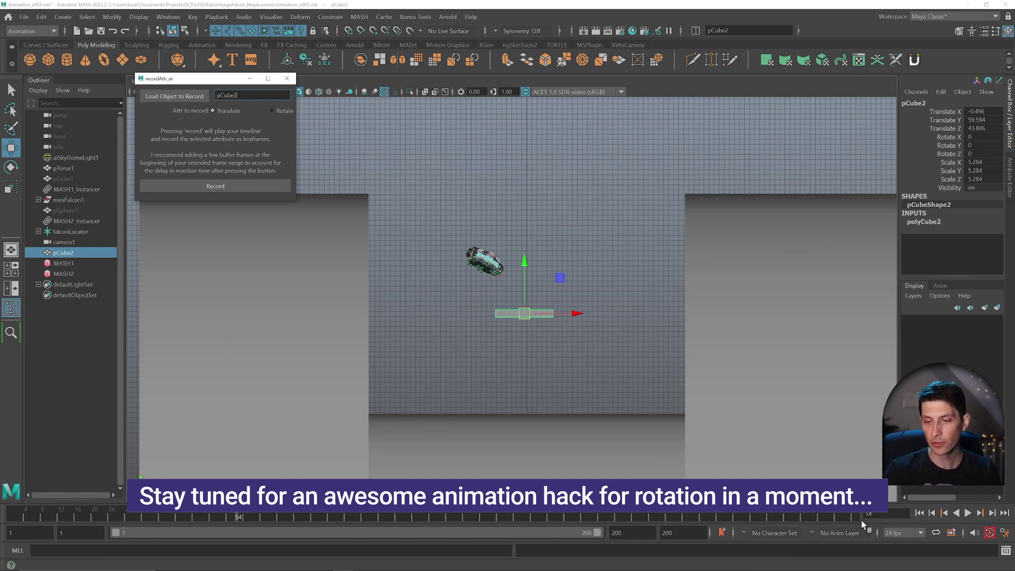
Return to frame 1 and extend the end of the playback range to frame 400
{"action": "left_click", "coordinate": [919, 513]}
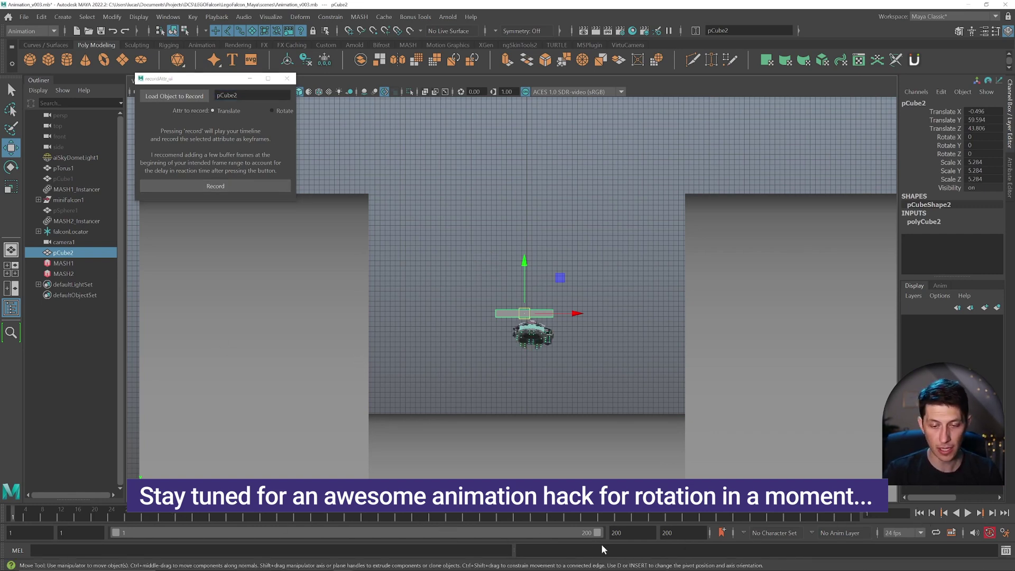
{"action": "double_click", "coordinate": [618, 532]}
{"action": "type", "text": "40"}
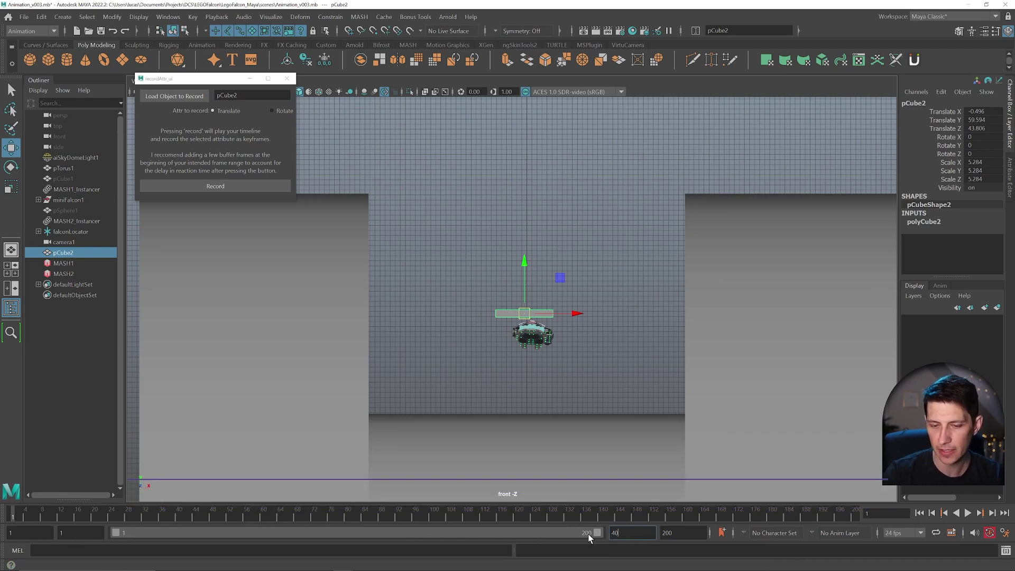
{"action": "key", "text": "Return"}
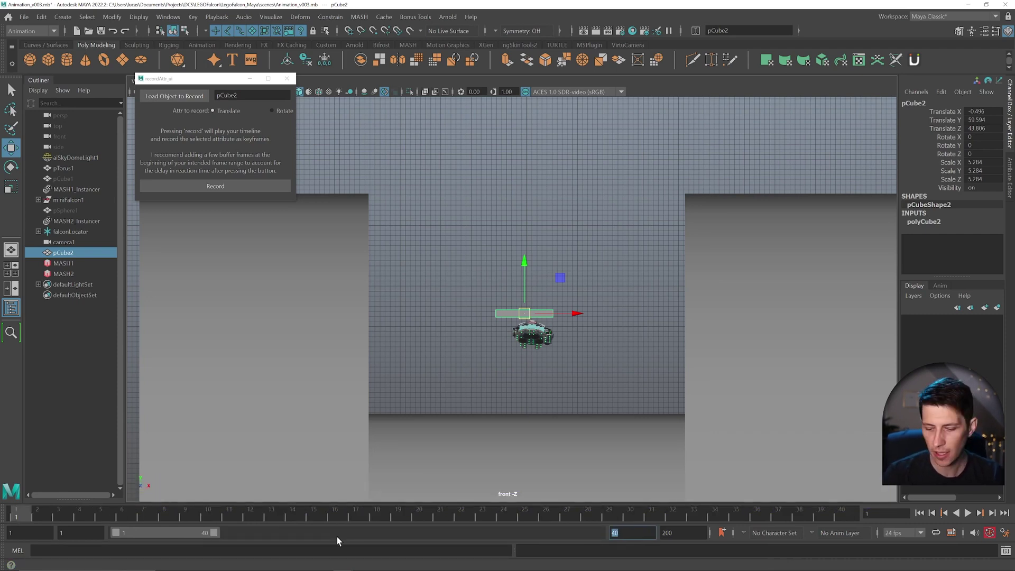
{"action": "type", "text": "400"}
{"action": "key", "text": "Return"}
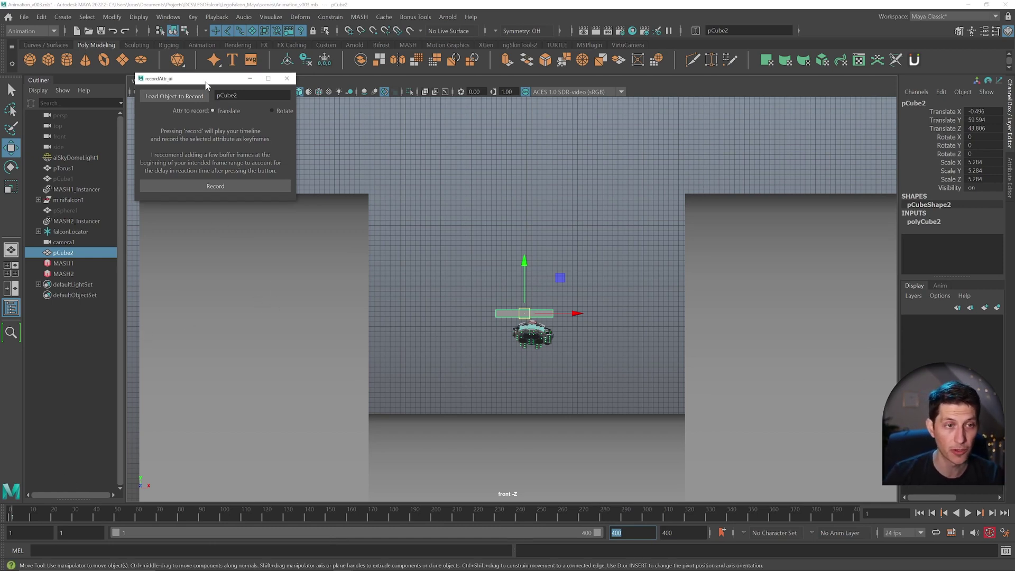
Record the flattened cube's translation from frame 1 to 400 while moving it in a swaying path between the walls
{"action": "left_click_drag", "start_coordinate": [205, 81], "coordinate": [145, 97]}
{"action": "left_click", "coordinate": [159, 203]}
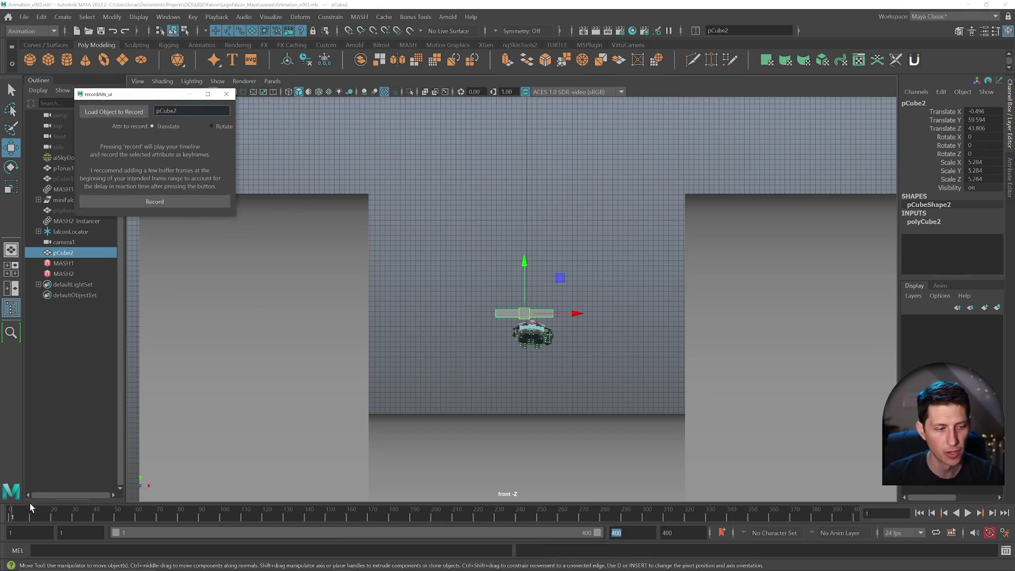
{"action": "key", "text": "Escape"}
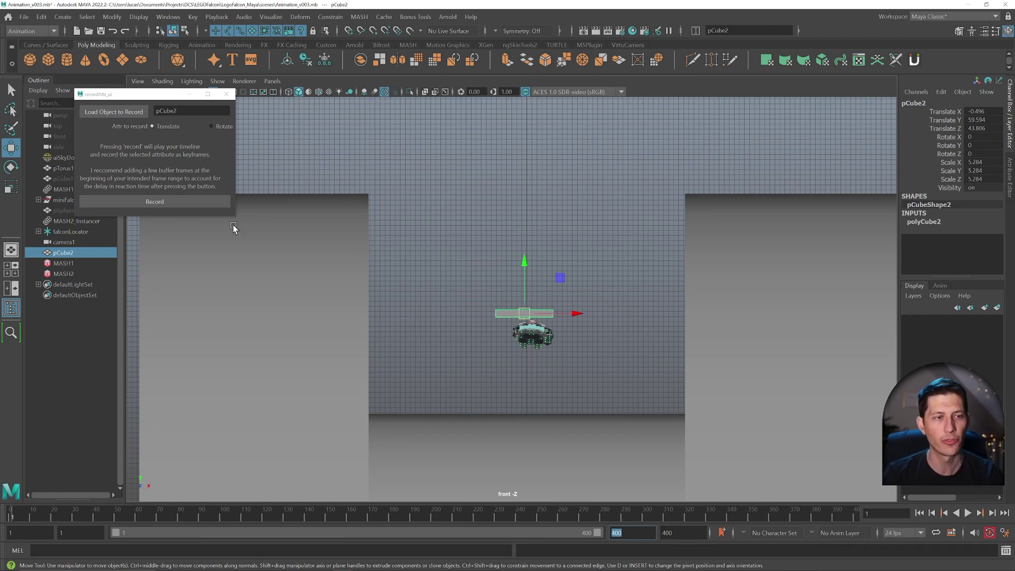
{"action": "left_click", "coordinate": [202, 206]}
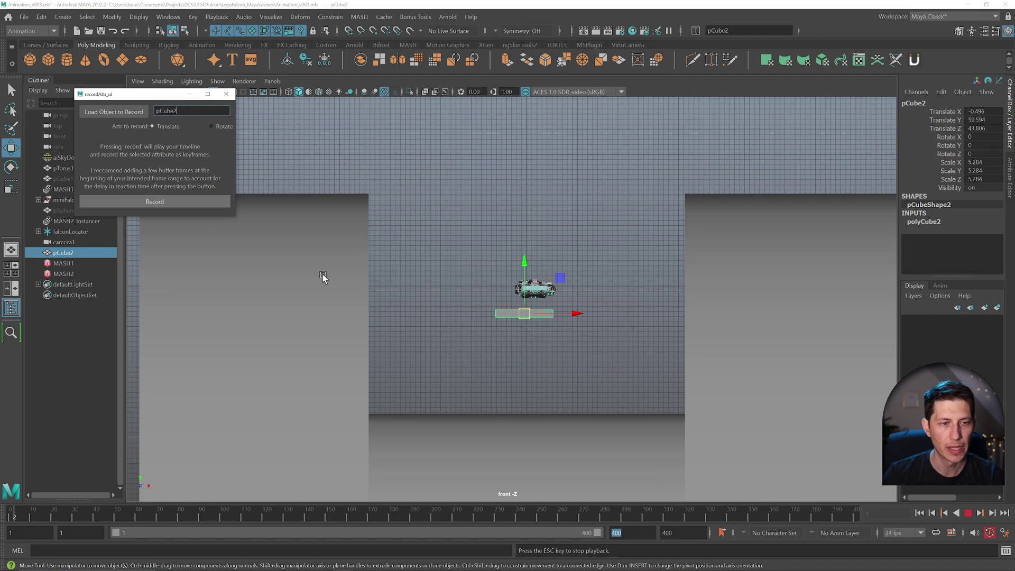
{"action": "mouse_move", "coordinate": [542, 311]}
{"action": "left_mouse_down"}
{"action": "mouse_move", "coordinate": [465, 333]}
{"action": "mouse_move", "coordinate": [429, 259]}
{"action": "mouse_move", "coordinate": [545, 333]}
{"action": "mouse_move", "coordinate": [655, 300]}
{"action": "mouse_move", "coordinate": [642, 252]}
{"action": "mouse_move", "coordinate": [562, 316]}
{"action": "mouse_move", "coordinate": [448, 300]}
{"action": "mouse_move", "coordinate": [430, 264]}
{"action": "mouse_move", "coordinate": [472, 299]}
{"action": "mouse_move", "coordinate": [597, 323]}
{"action": "mouse_move", "coordinate": [620, 267]}
{"action": "mouse_move", "coordinate": [578, 264]}
{"action": "mouse_move", "coordinate": [473, 349]}
{"action": "mouse_move", "coordinate": [410, 299]}
{"action": "mouse_move", "coordinate": [458, 277]}
{"action": "mouse_move", "coordinate": [515, 361]}
{"action": "mouse_move", "coordinate": [547, 297]}
{"action": "left_mouse_up"}
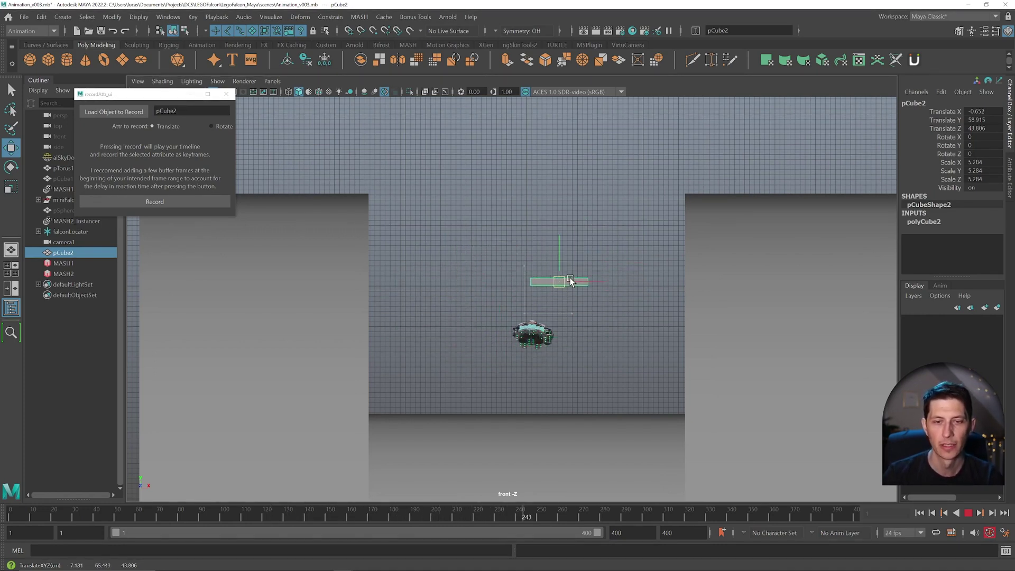
{"action": "mouse_move", "coordinate": [595, 347]}
{"action": "left_mouse_down"}
{"action": "mouse_move", "coordinate": [618, 317]}
{"action": "mouse_move", "coordinate": [549, 285]}
{"action": "mouse_move", "coordinate": [449, 370]}
{"action": "mouse_move", "coordinate": [412, 284]}
{"action": "mouse_move", "coordinate": [480, 344]}
{"action": "mouse_move", "coordinate": [592, 351]}
{"action": "mouse_move", "coordinate": [601, 269]}
{"action": "mouse_move", "coordinate": [548, 308]}
{"action": "left_mouse_up"}
{"action": "mouse_move", "coordinate": [462, 358]}
{"action": "left_mouse_down"}
{"action": "mouse_move", "coordinate": [421, 296]}
{"action": "mouse_move", "coordinate": [534, 339]}
{"action": "mouse_move", "coordinate": [618, 300]}
{"action": "left_mouse_up"}
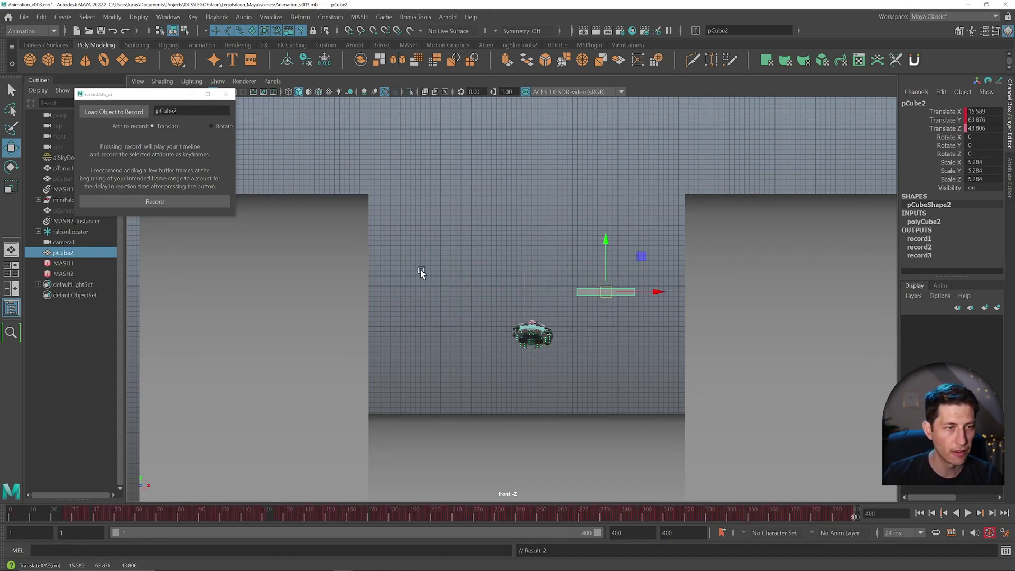
Play back the cube's recorded motion from the start and go to frame 69
{"action": "mouse_move", "coordinate": [860, 518]}
{"action": "left_mouse_down"}
{"action": "mouse_move", "coordinate": [599, 522]}
{"action": "mouse_move", "coordinate": [173, 483]}
{"action": "left_mouse_up"}
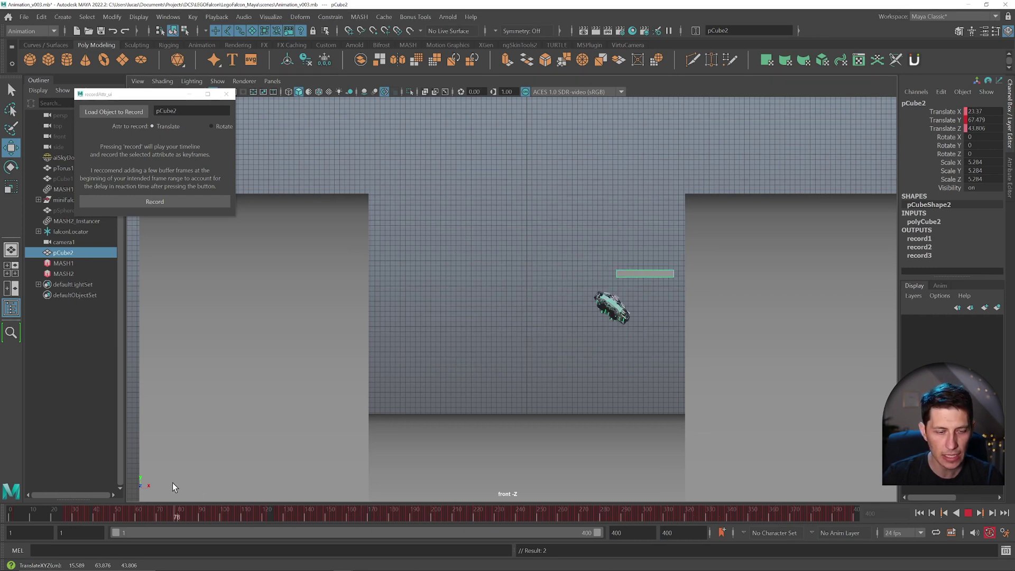
{"action": "key", "text": "alt+v"}
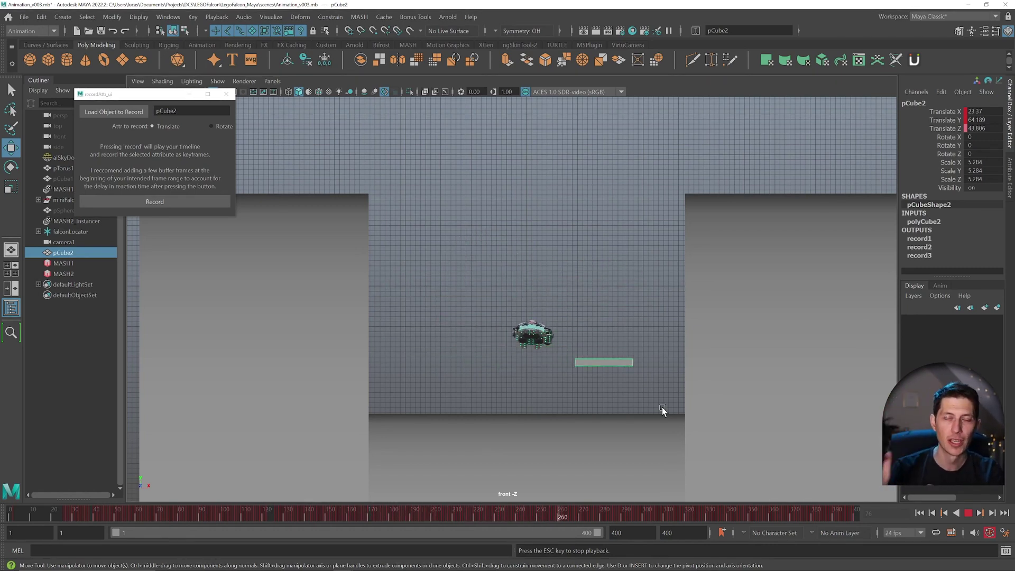
{"action": "key", "text": "Escape"}
{"action": "left_click_drag", "start_coordinate": [296, 499], "coordinate": [157, 513]}
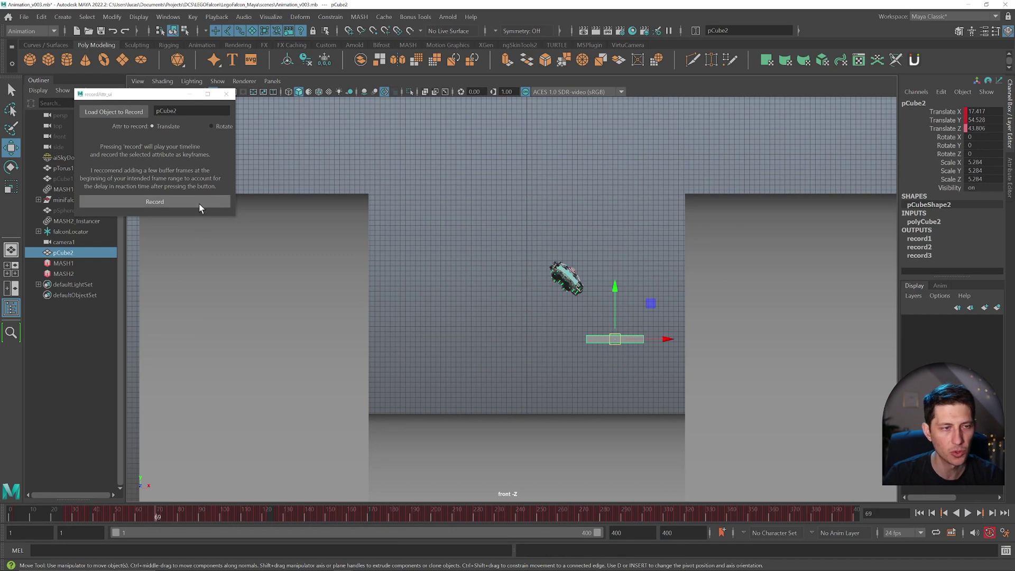
Close the attribute recorder and switch to the perspective view with the cube and ship framed at an angle
{"action": "left_click", "coordinate": [225, 95]}
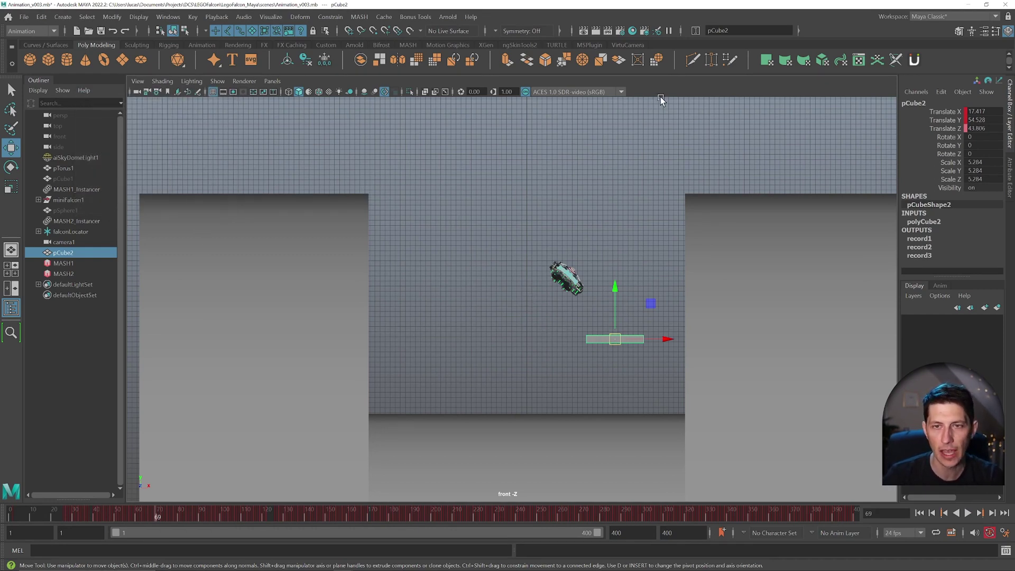
{"action": "key", "text": "space"}
{"action": "left_click_drag", "start_coordinate": [496, 391], "coordinate": [494, 366]}
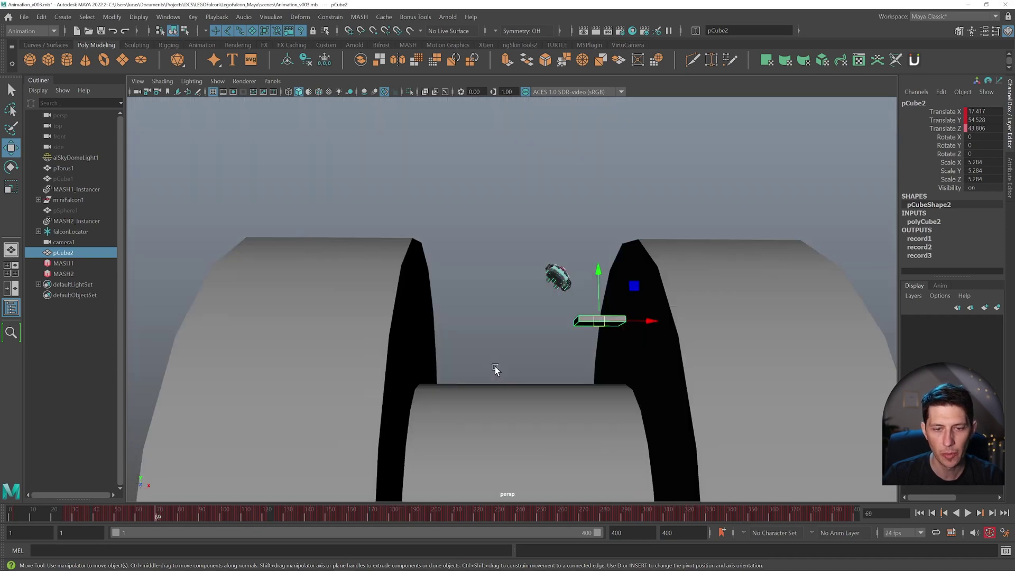
{"action": "key", "text": "f"}
{"action": "scroll", "coordinate": [516, 347], "scroll_direction": "down", "scroll_amount": 5}
{"action": "right_click_drag", "start_coordinate": [514, 346], "coordinate": [349, 319], "text": "alt"}
{"action": "left_click_drag", "start_coordinate": [348, 319], "coordinate": [398, 338], "text": "alt"}
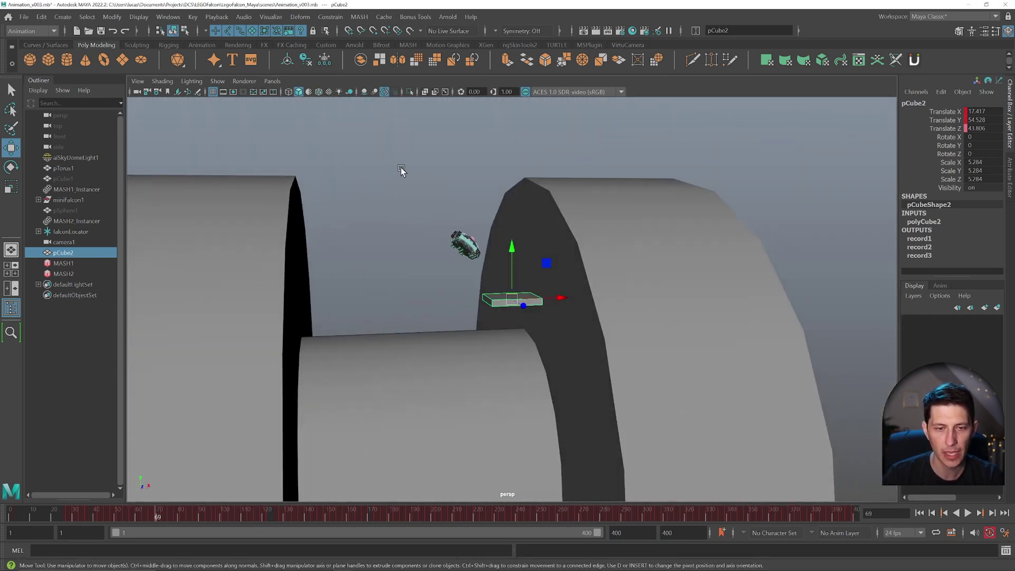
Open the Graph Editor to examine the cube's recorded translation curves, and place its window clear of the ship and cube
{"action": "left_click", "coordinate": [167, 17]}
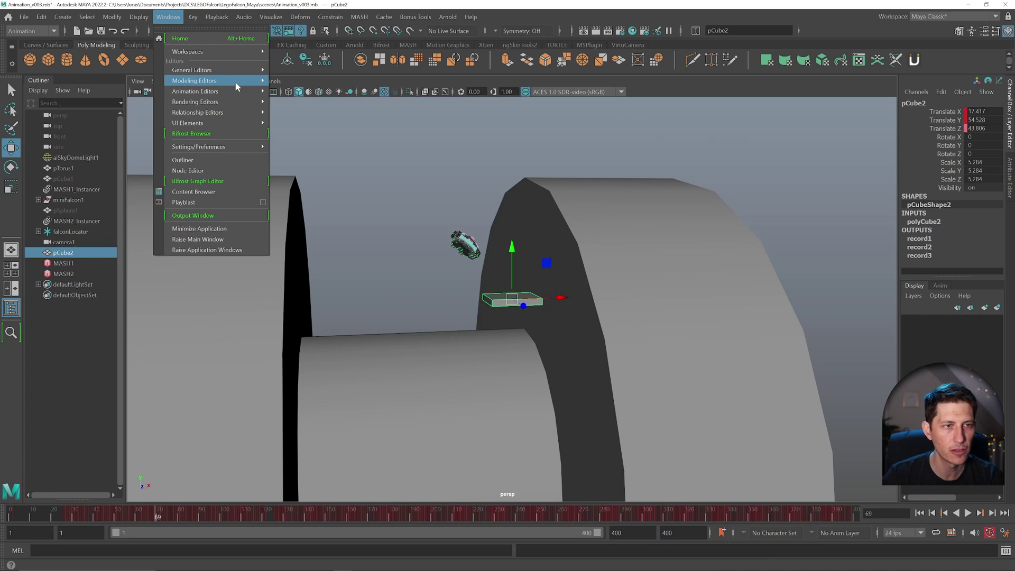
{"action": "mouse_move", "coordinate": [235, 91]}
{"action": "left_click", "coordinate": [317, 91]}
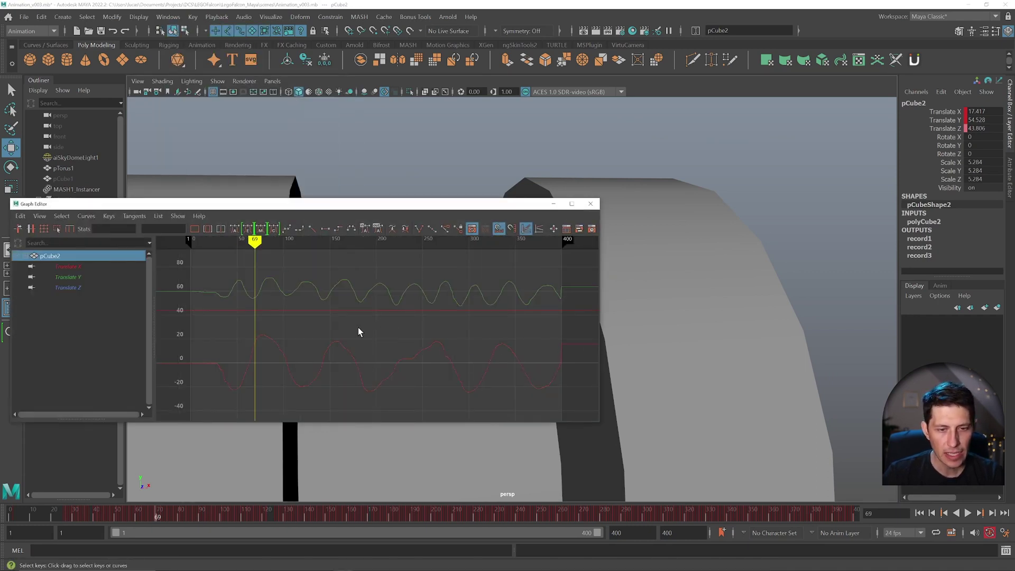
{"action": "middle_click_drag", "start_coordinate": [338, 321], "coordinate": [304, 292], "text": "alt"}
{"action": "right_click_drag", "start_coordinate": [303, 292], "coordinate": [374, 354], "text": "alt"}
{"action": "middle_click_drag", "start_coordinate": [373, 354], "coordinate": [397, 349], "text": "alt"}
{"action": "right_click_drag", "start_coordinate": [397, 349], "coordinate": [388, 350], "text": "alt"}
{"action": "mouse_move", "coordinate": [396, 378]}
{"action": "middle_mouse_down", "text": "alt"}
{"action": "mouse_move", "coordinate": [397, 350]}
{"action": "mouse_move", "coordinate": [388, 372]}
{"action": "middle_mouse_up", "text": "alt"}
{"action": "right_click_drag", "start_coordinate": [389, 348], "coordinate": [384, 347], "text": "alt"}
{"action": "key", "text": "a"}
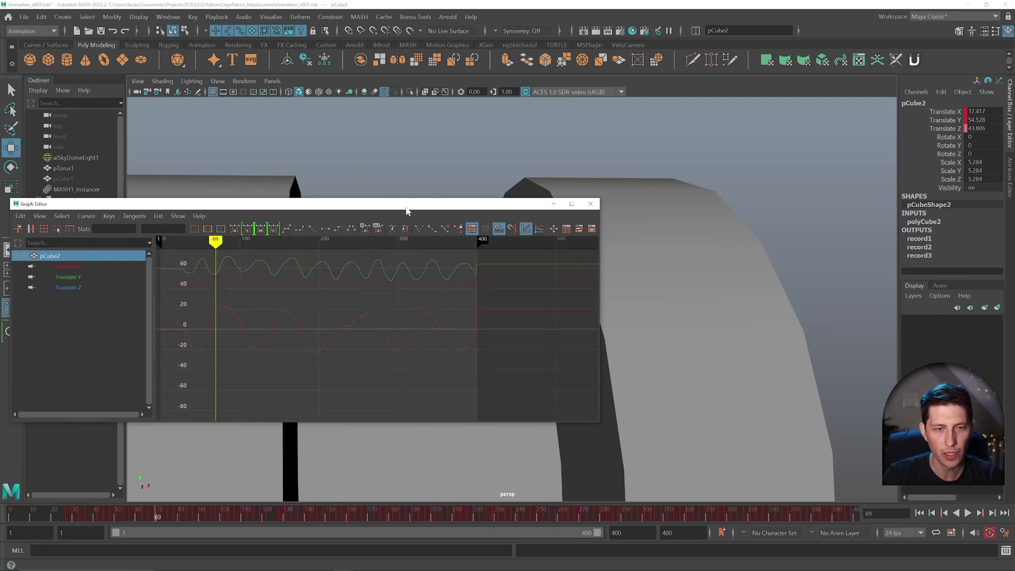
{"action": "left_click_drag", "start_coordinate": [405, 210], "coordinate": [633, 20]}
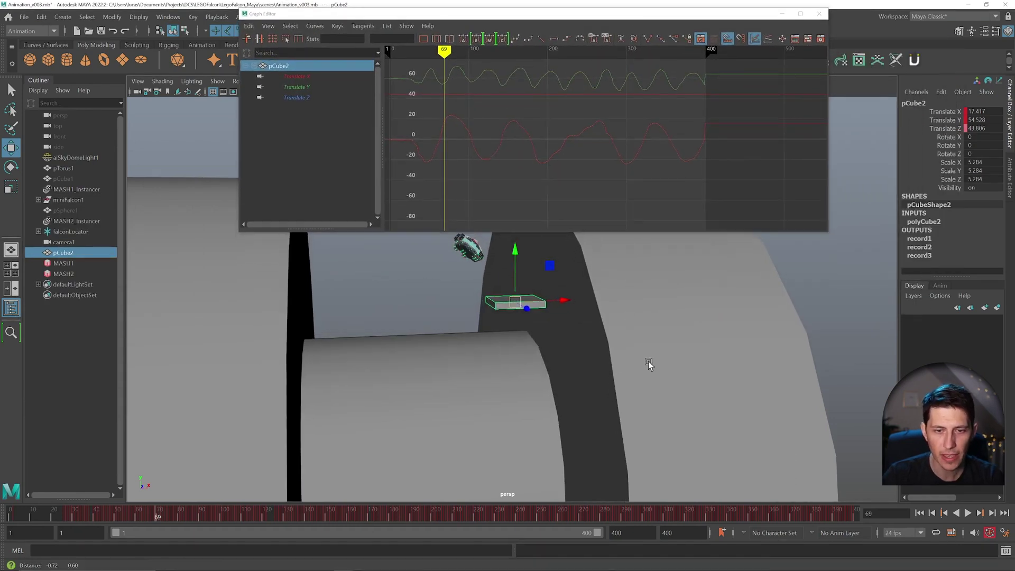
Examine the bumps in the recorded curves and open the options of the Butterworth smooth filter
{"action": "middle_click_drag", "start_coordinate": [649, 362], "coordinate": [668, 410], "text": "alt"}
{"action": "scroll", "coordinate": [502, 156], "scroll_direction": "up", "scroll_amount": 5}
{"action": "middle_click_drag", "start_coordinate": [501, 155], "coordinate": [553, 207], "text": "alt"}
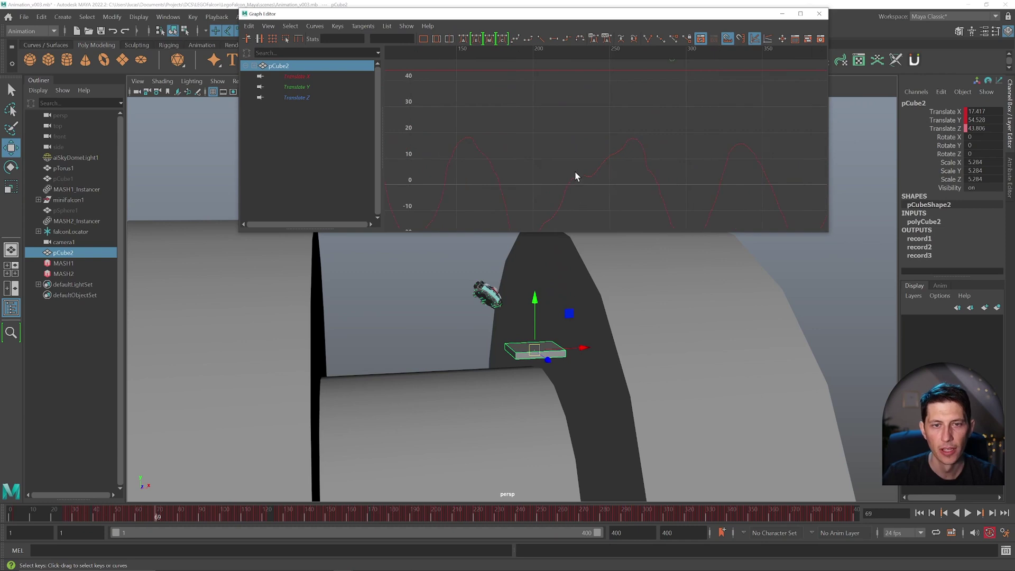
{"action": "right_click_drag", "start_coordinate": [575, 172], "coordinate": [576, 187], "text": "alt+shift"}
{"action": "middle_click_drag", "start_coordinate": [582, 169], "coordinate": [596, 172], "text": "alt"}
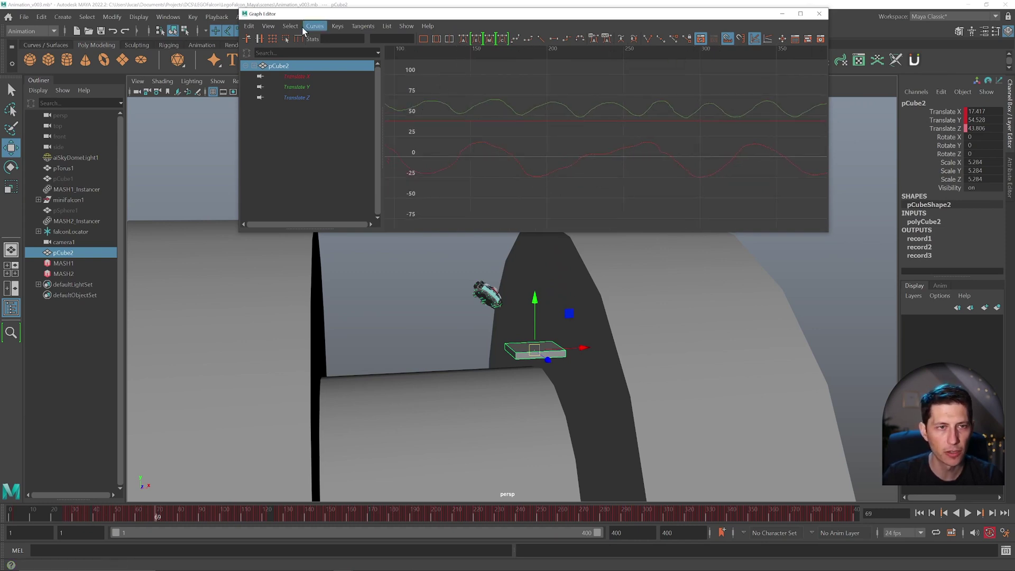
{"action": "left_click", "coordinate": [316, 28]}
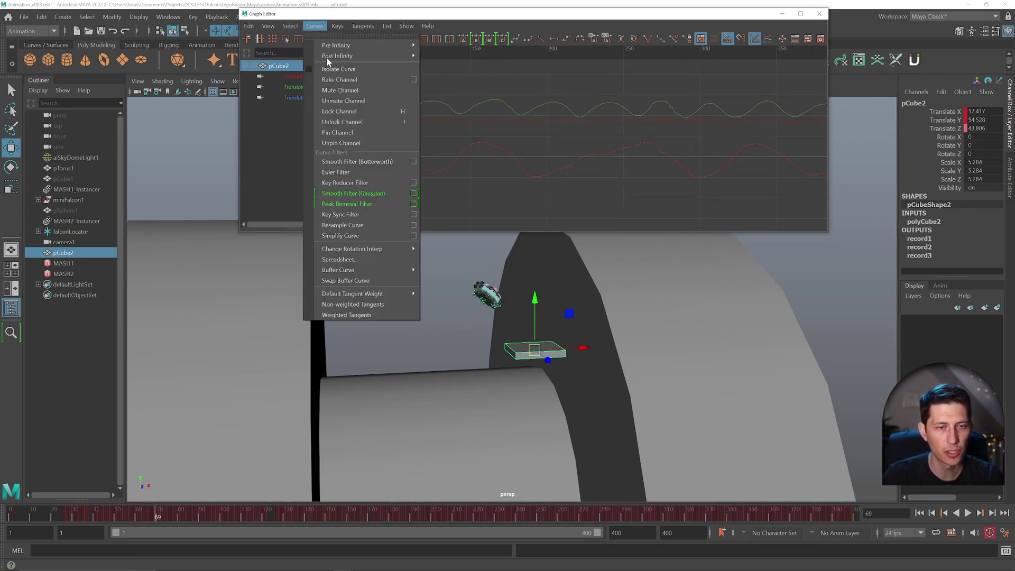
{"action": "left_click", "coordinate": [415, 162]}
Compare the cube's curves with the filter preview off and on, leaving the preview enabled
{"action": "left_click_drag", "start_coordinate": [613, 169], "coordinate": [744, 232]}
{"action": "scroll", "coordinate": [677, 159], "scroll_direction": "up", "scroll_amount": 4}
{"action": "middle_click_drag", "start_coordinate": [674, 156], "coordinate": [629, 113], "text": "alt"}
{"action": "right_click_drag", "start_coordinate": [630, 114], "coordinate": [650, 120], "text": "alt+shift"}
{"action": "middle_click_drag", "start_coordinate": [650, 120], "coordinate": [550, 156], "text": "alt"}
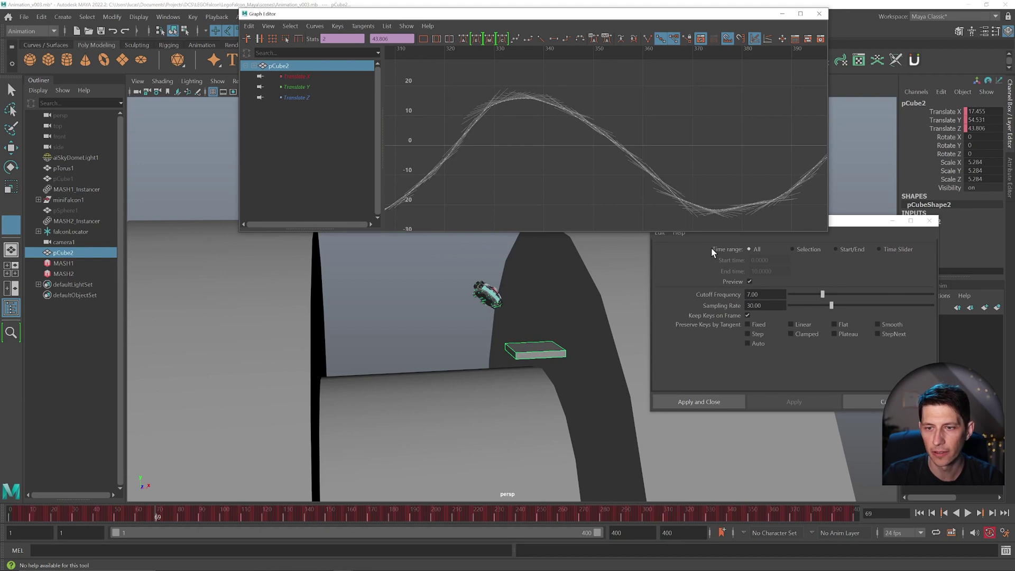
{"action": "left_click", "coordinate": [749, 282]}
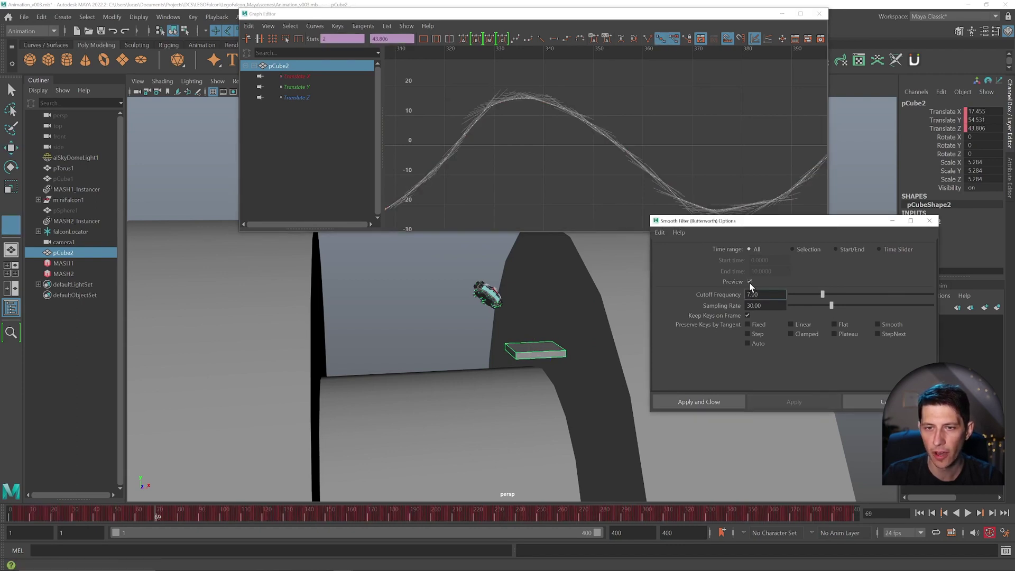
{"action": "left_click", "coordinate": [749, 282]}
{"action": "left_click", "coordinate": [749, 282]}
{"action": "left_click", "coordinate": [749, 282]}
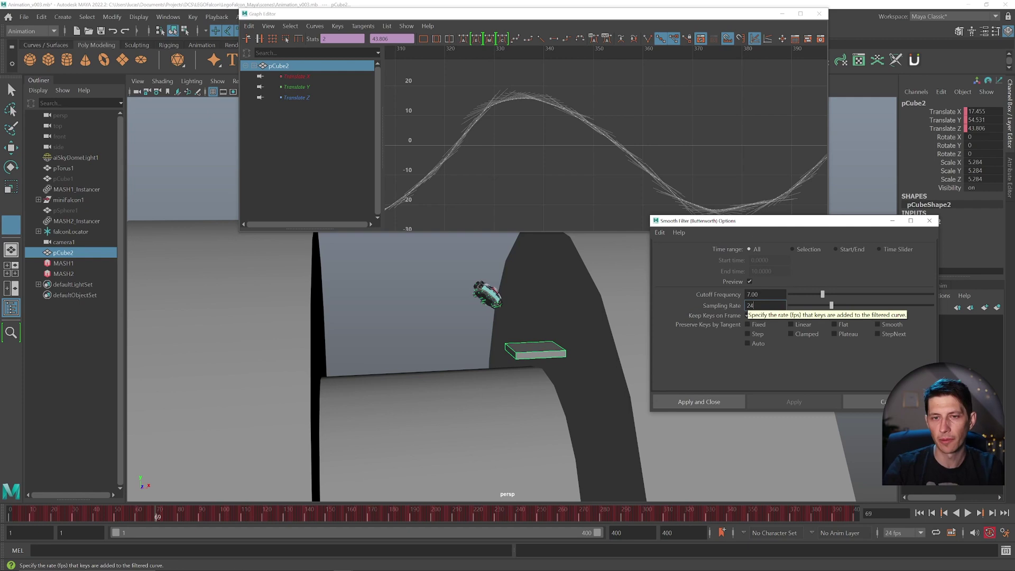
Smooth the cube's curves with the Butterworth filter at a sampling rate of 24 and a cutoff frequency of 1.33
{"action": "left_click", "coordinate": [758, 294]}
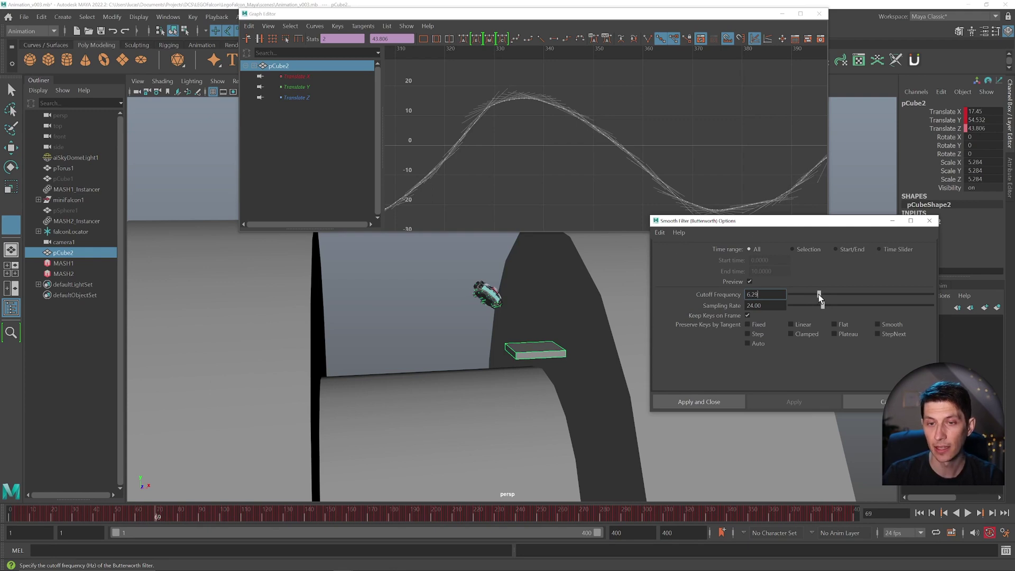
{"action": "left_click_drag", "start_coordinate": [819, 294], "coordinate": [797, 294]}
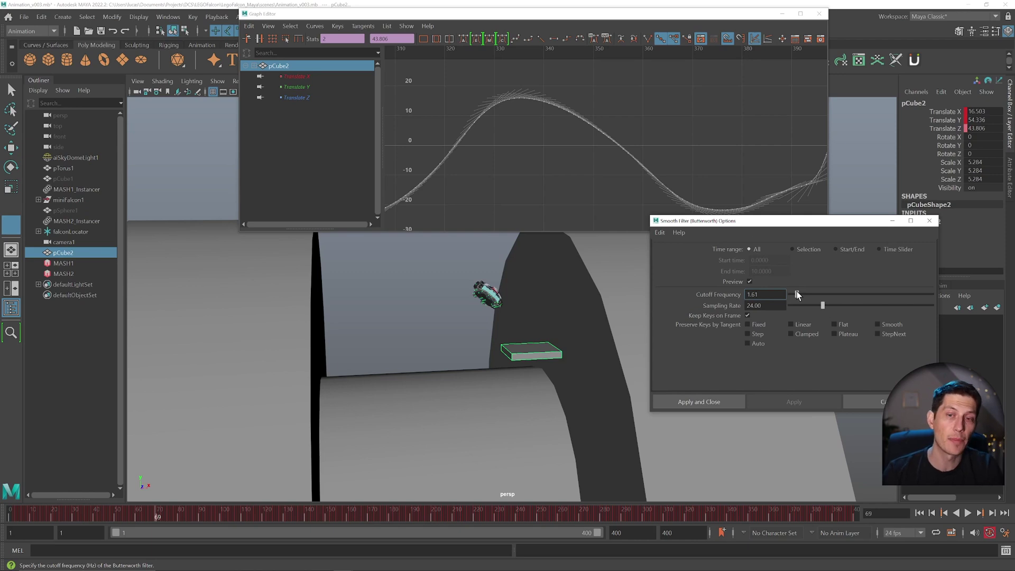
{"action": "left_click_drag", "start_coordinate": [797, 295], "coordinate": [794, 289]}
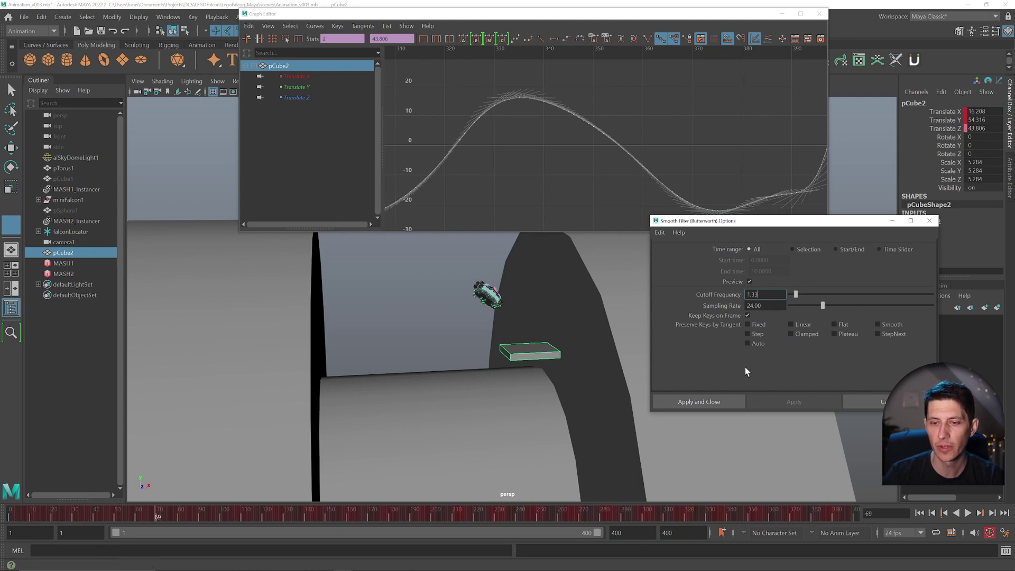
{"action": "left_click", "coordinate": [722, 402]}
Isolate the cube's Translate X curve in the Graph Editor and copy its keys
{"action": "scroll", "coordinate": [550, 160], "scroll_direction": "down", "scroll_amount": 10}
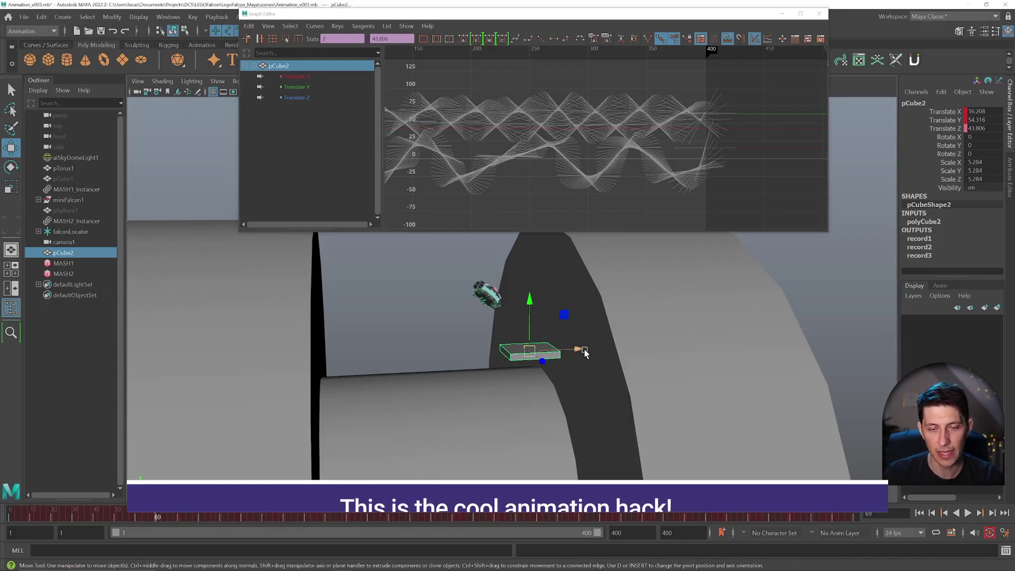
{"action": "left_click", "coordinate": [309, 77]}
{"action": "middle_click_drag", "start_coordinate": [569, 152], "coordinate": [621, 149], "text": "alt"}
{"action": "scroll", "coordinate": [620, 150], "scroll_direction": "down", "scroll_amount": 3}
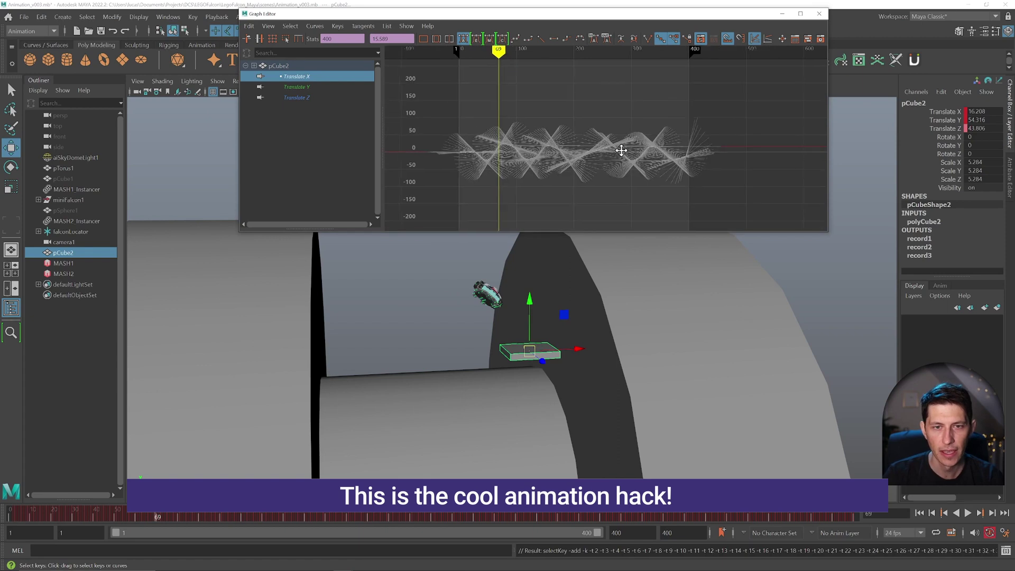
{"action": "scroll", "coordinate": [549, 155], "scroll_direction": "up", "scroll_amount": 1}
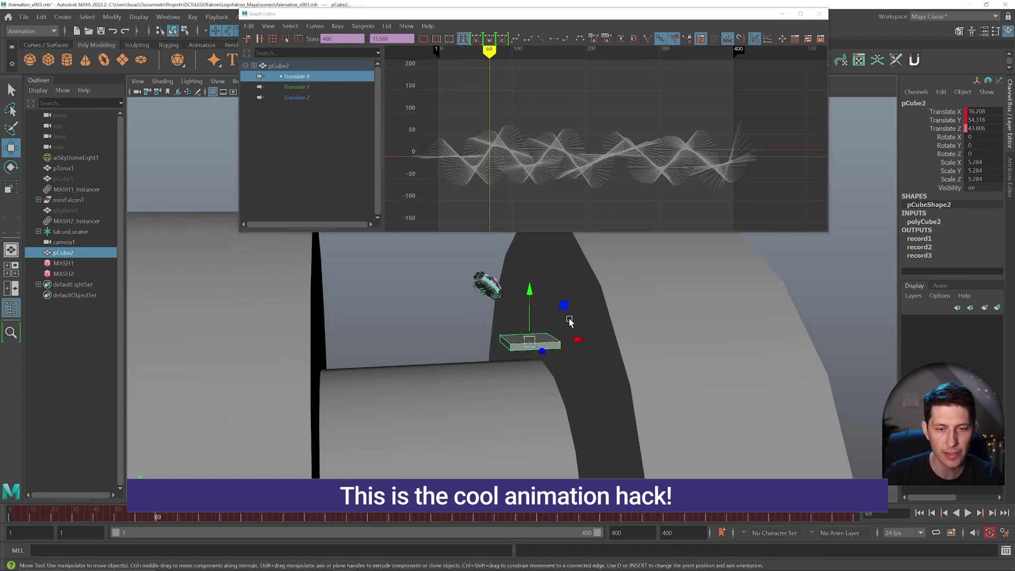
Key the cube's rotation at frame 69 and delete the Rotate X and Rotate Y curves, keeping only Rotate Z
{"action": "key", "text": "e"}
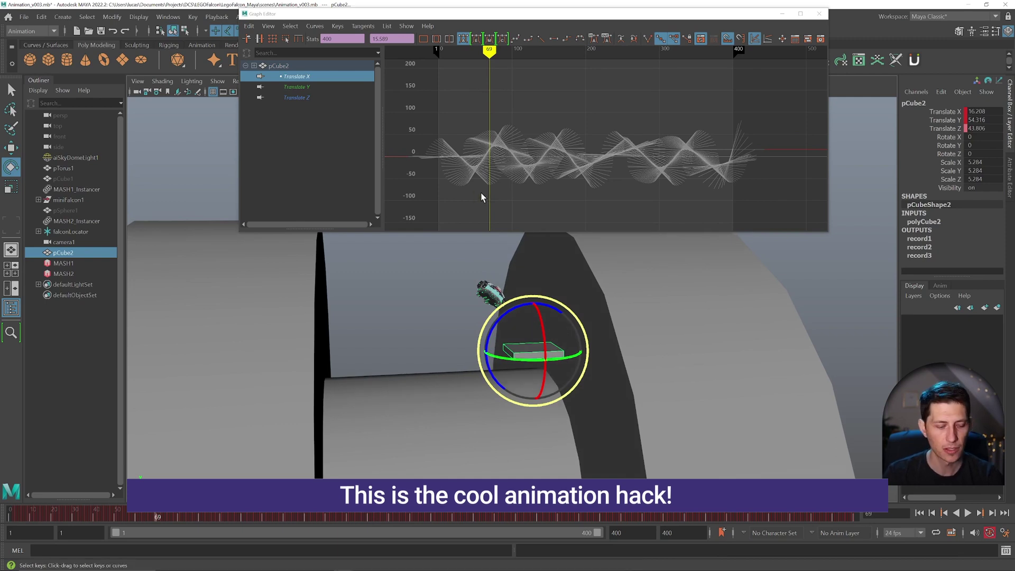
{"action": "key", "text": "f"}
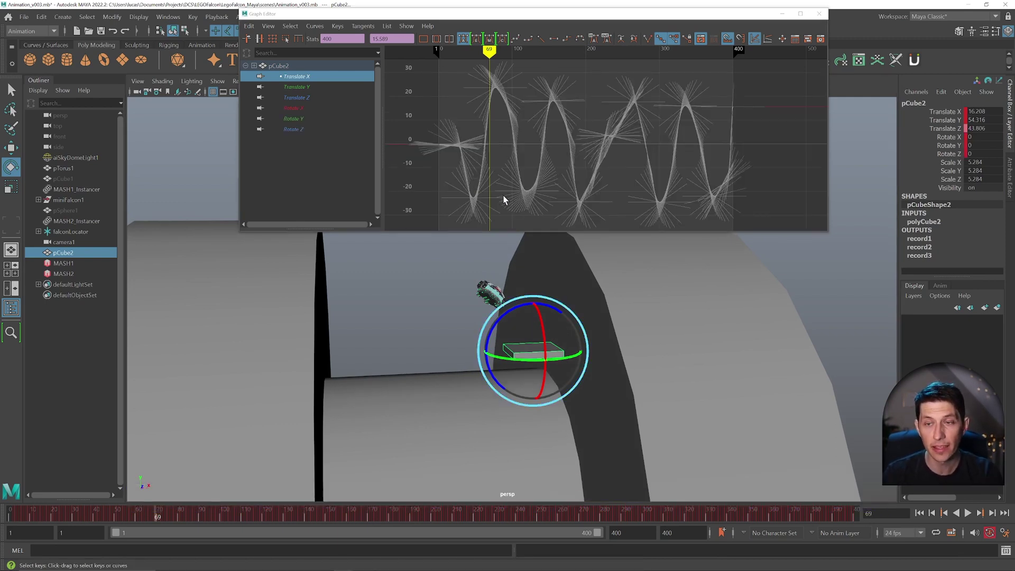
{"action": "left_click", "coordinate": [300, 117]}
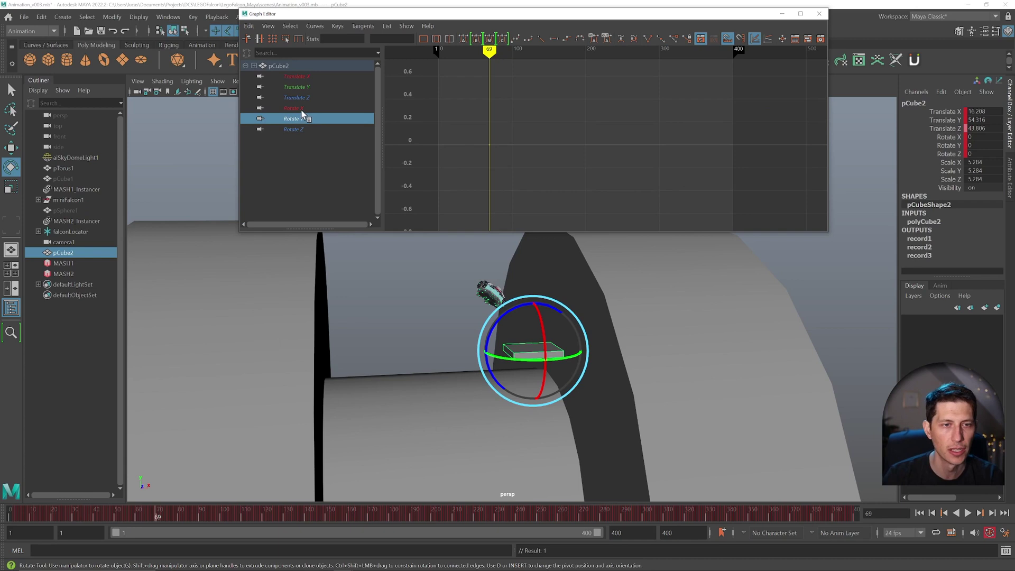
{"action": "left_click", "coordinate": [299, 108], "text": "shift"}
{"action": "key", "text": "Delete"}
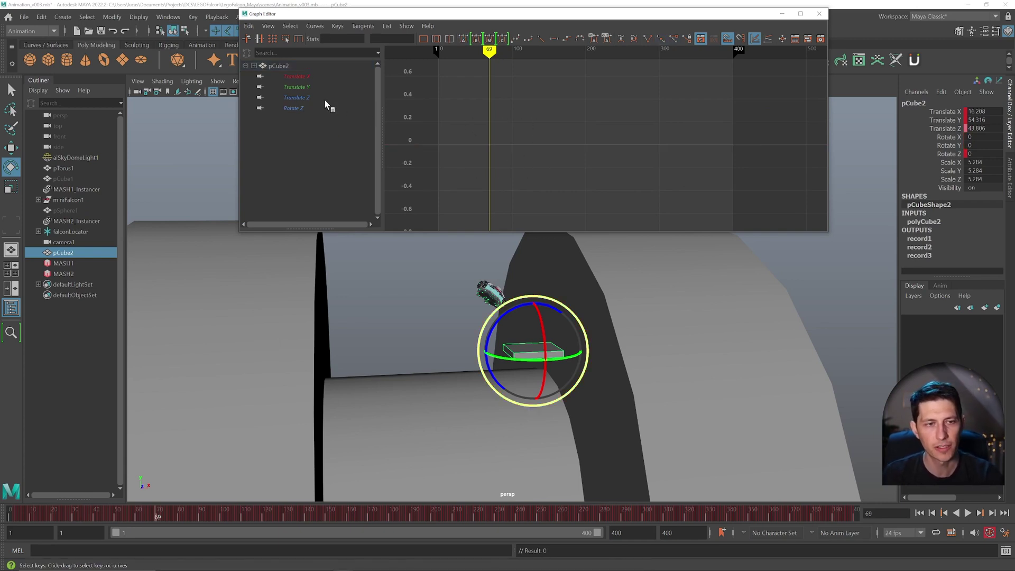
Paste the copied Translate X keys onto the cube's Rotate Z curve at frame 69
{"action": "left_click", "coordinate": [315, 110]}
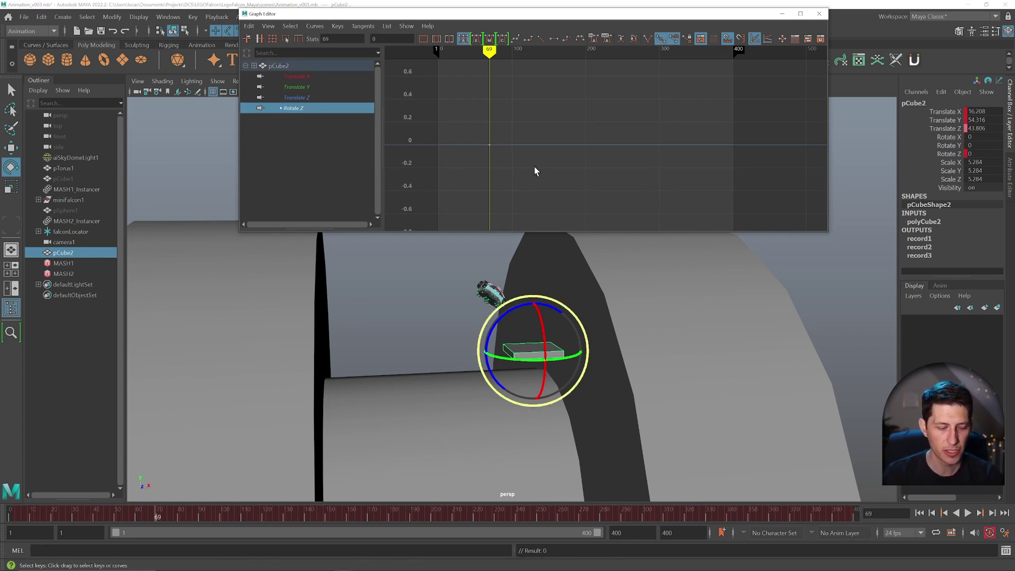
{"action": "key", "text": "ctrl+z"}
{"action": "right_click_drag", "start_coordinate": [535, 167], "coordinate": [597, 142], "text": "alt+shift"}
{"action": "left_click_drag", "start_coordinate": [493, 105], "coordinate": [818, 197]}
{"action": "key", "text": "f"}
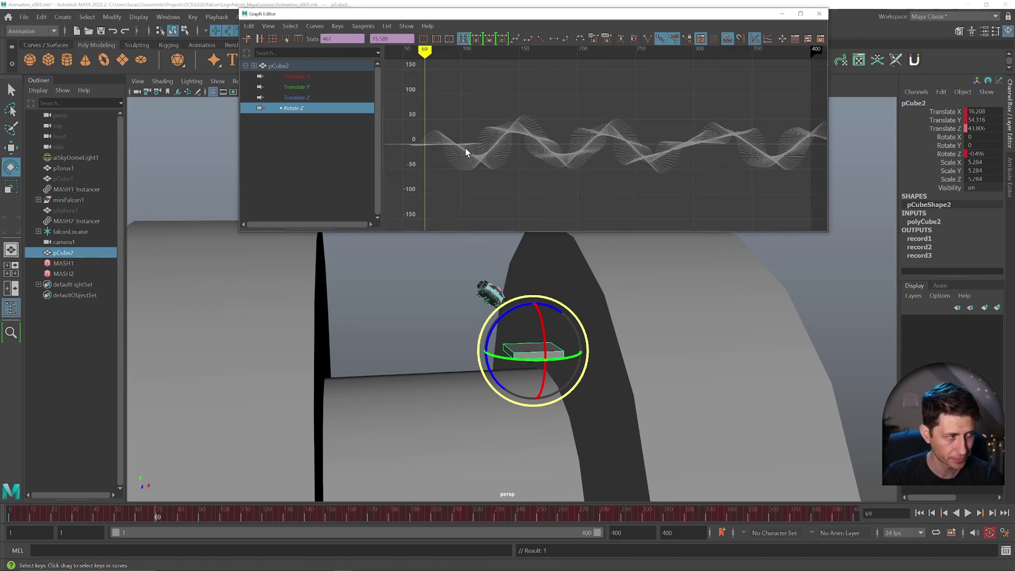
Compare the cube's Rotate Z with its Translate X, shift the Rotate Z keys back to roughly match Translate X's timing, and play the animation
{"action": "left_click", "coordinate": [306, 77], "text": "ctrl"}
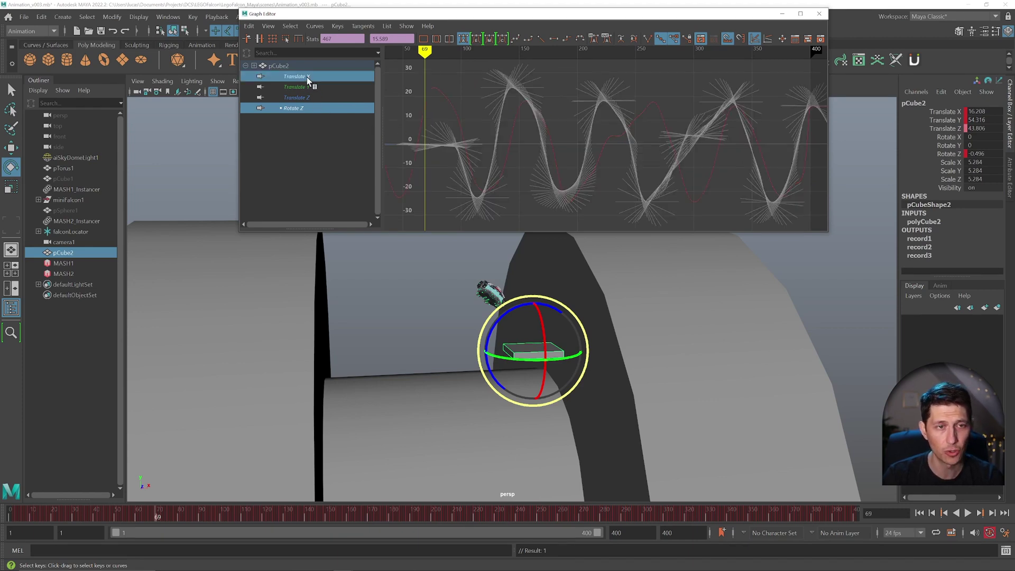
{"action": "middle_click_drag", "start_coordinate": [465, 160], "coordinate": [586, 177], "text": "alt"}
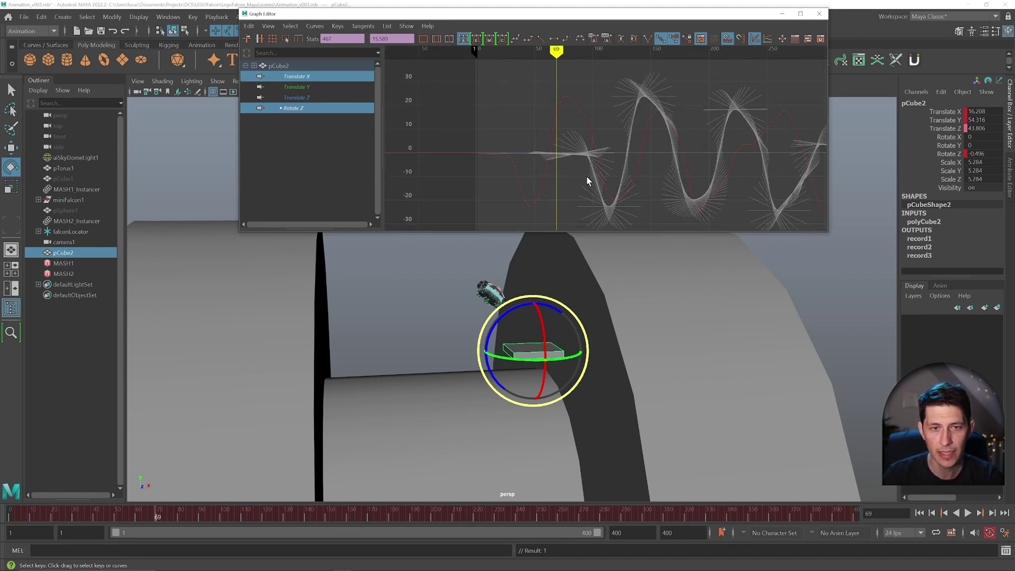
{"action": "right_click_drag", "start_coordinate": [555, 176], "coordinate": [586, 176], "text": "alt+shift"}
{"action": "middle_click_drag", "start_coordinate": [586, 176], "coordinate": [593, 179], "text": "alt"}
{"action": "key", "text": "w"}
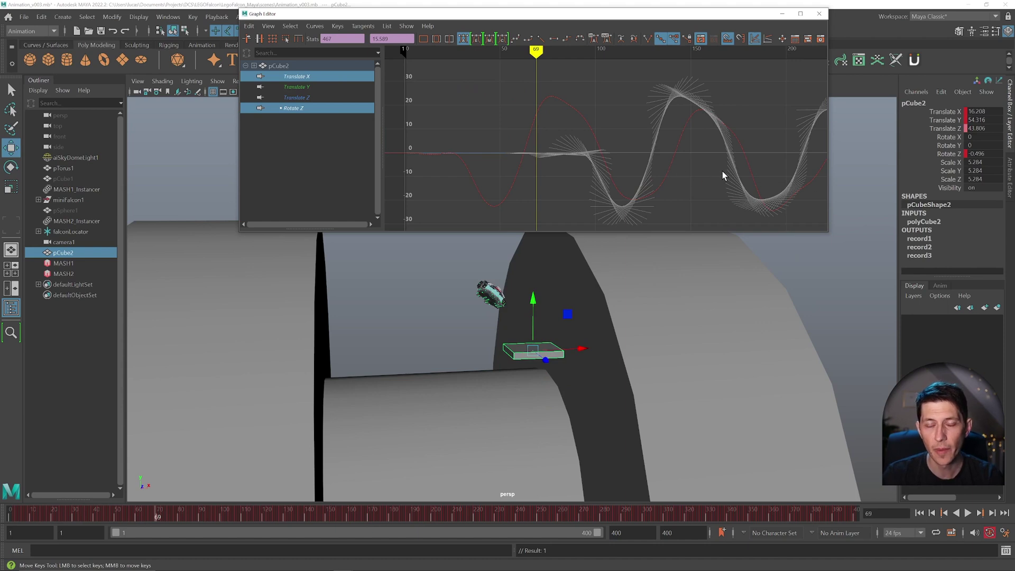
{"action": "middle_click_drag", "start_coordinate": [719, 171], "coordinate": [573, 154], "text": "shift"}
{"action": "right_click_drag", "start_coordinate": [573, 154], "coordinate": [634, 164], "text": "alt"}
{"action": "key", "text": "alt+v"}
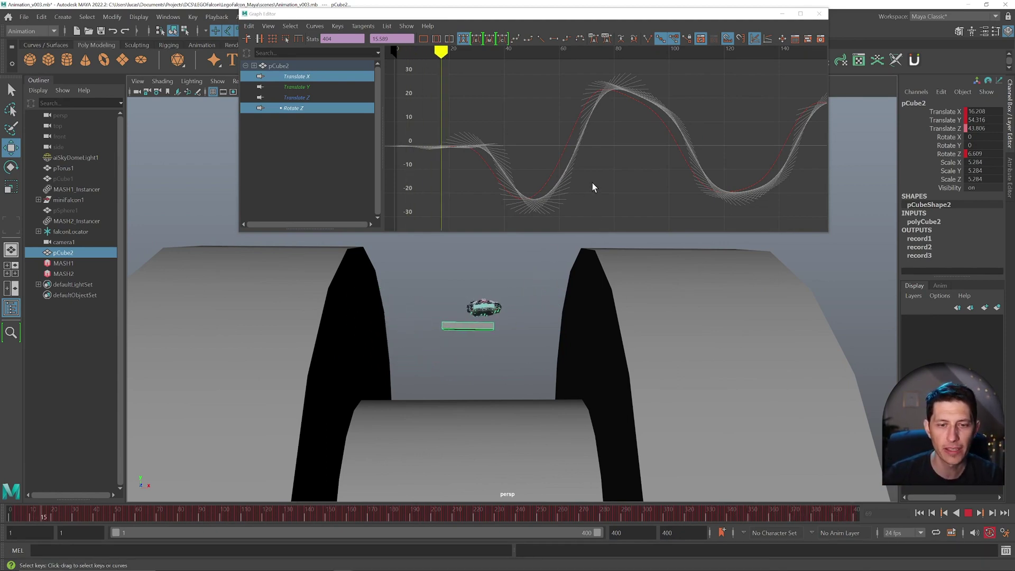
Fine-tune the Rotate Z keys' timing during playback so the last key falls at frame 403, slightly behind Translate X
{"action": "middle_click_drag", "start_coordinate": [627, 193], "coordinate": [601, 193]}
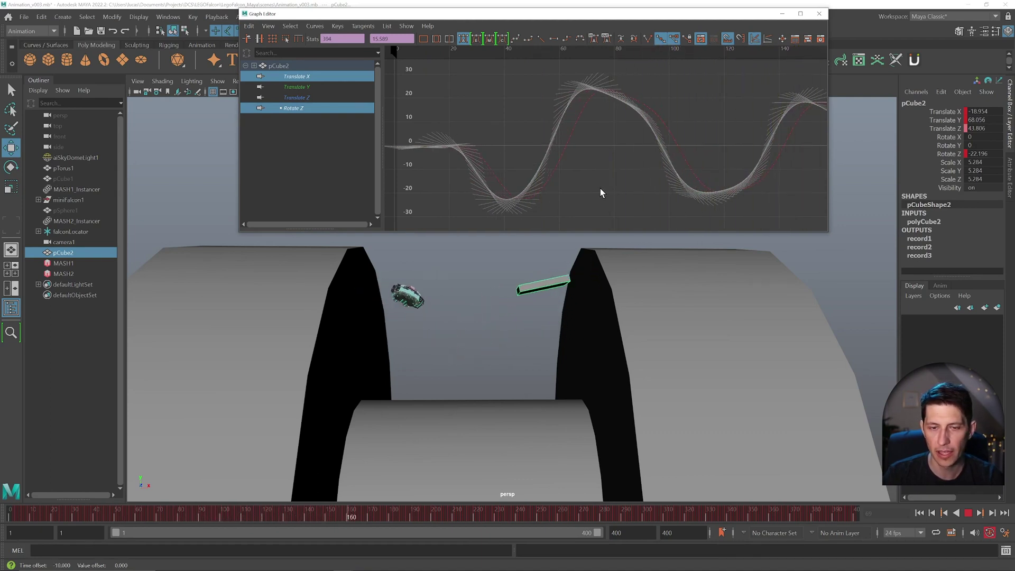
{"action": "middle_click_drag", "start_coordinate": [525, 199], "coordinate": [559, 196]}
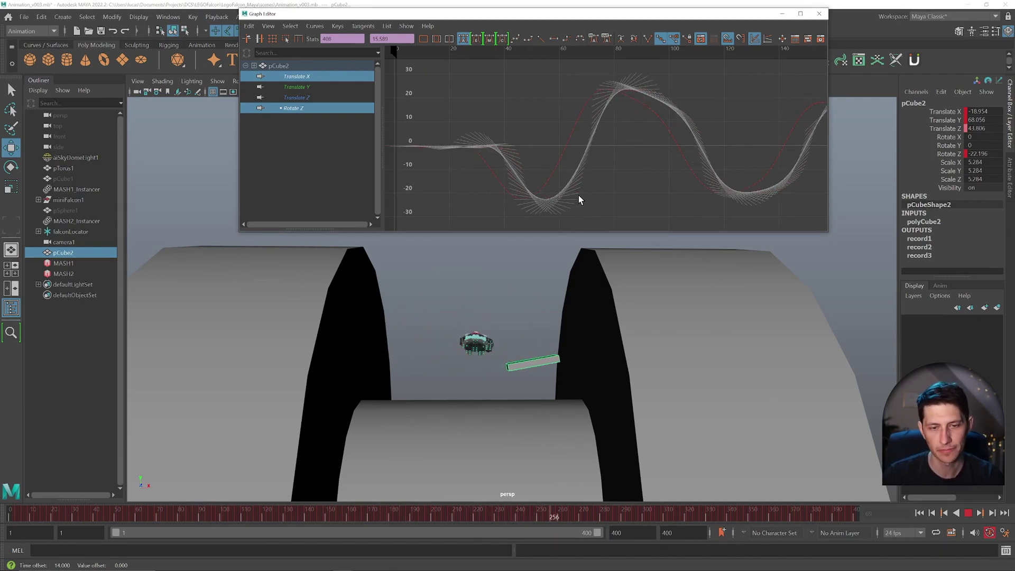
{"action": "middle_click_drag", "start_coordinate": [594, 187], "coordinate": [577, 188]}
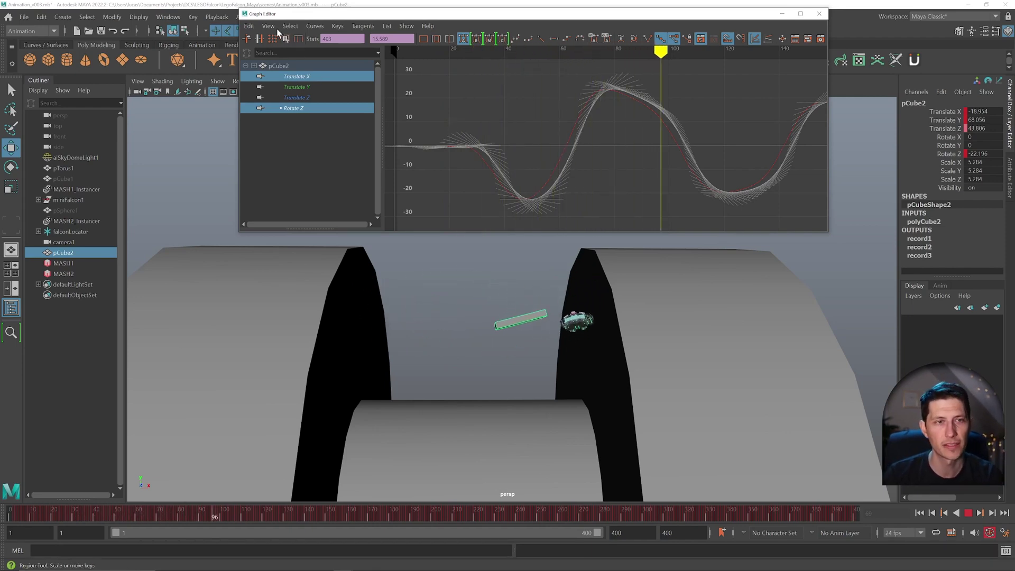
Open the Scale Keys options for the selected Rotate Z keys and reset them to their defaults
{"action": "left_click", "coordinate": [249, 27]}
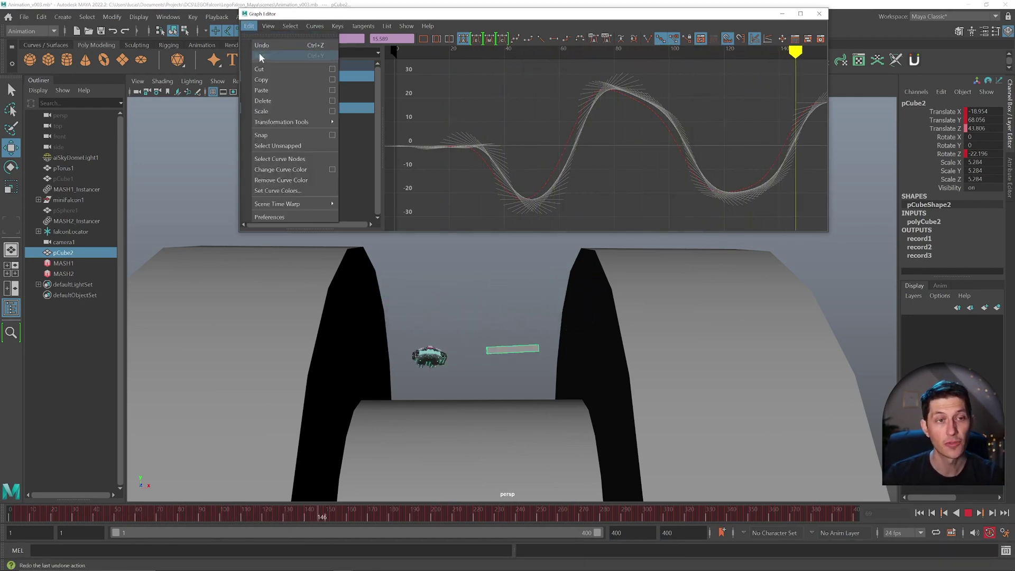
{"action": "left_click", "coordinate": [332, 111]}
{"action": "left_click_drag", "start_coordinate": [737, 225], "coordinate": [145, 81]}
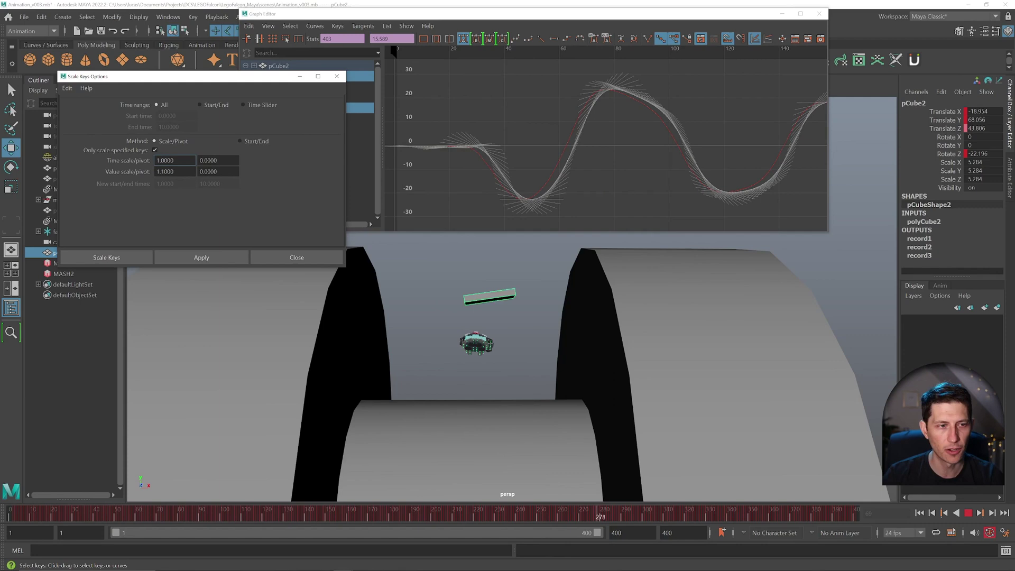
{"action": "left_click", "coordinate": [66, 89]}
{"action": "left_click", "coordinate": [77, 102]}
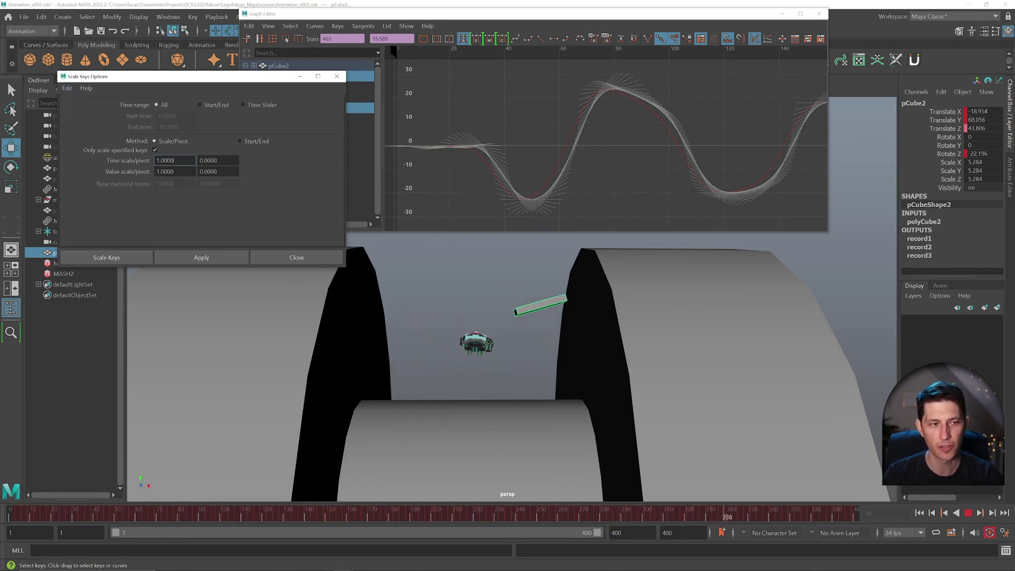
Scale the Rotate Z key values by 1.1 about a pivot of 0 six times to strengthen the banking
{"action": "double_click", "coordinate": [208, 172]}
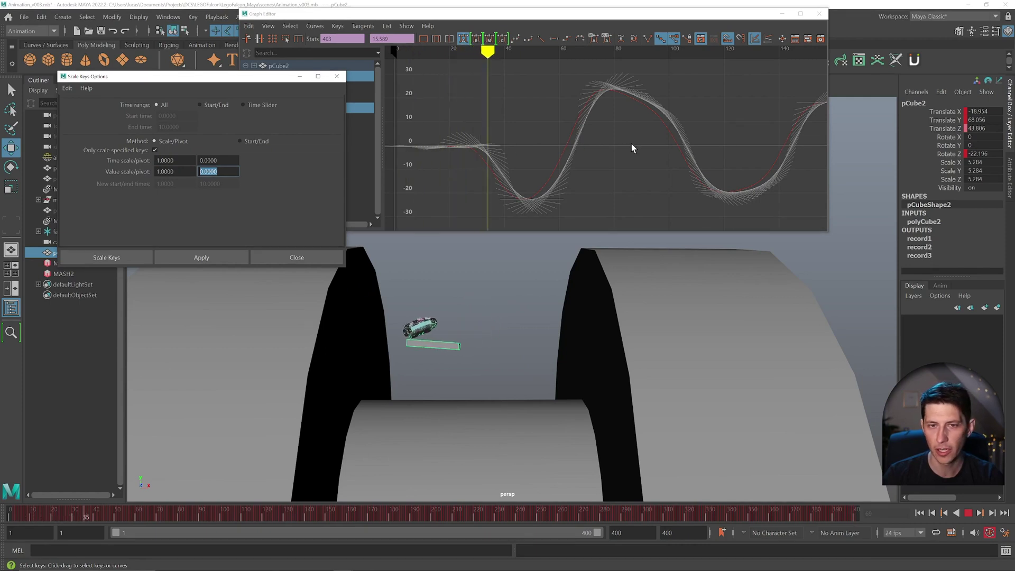
{"action": "double_click", "coordinate": [174, 171]}
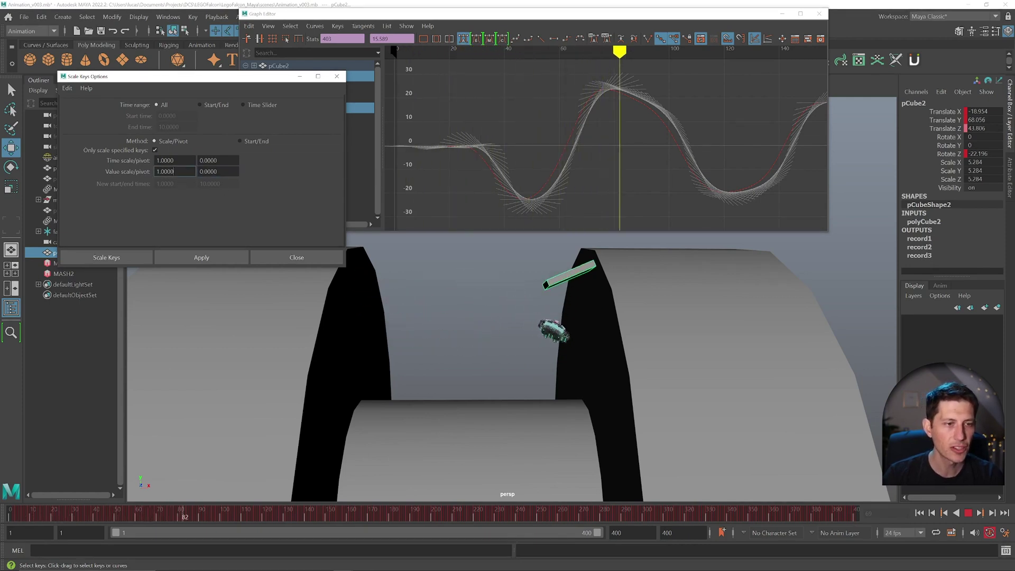
{"action": "type", "text": "1.1"}
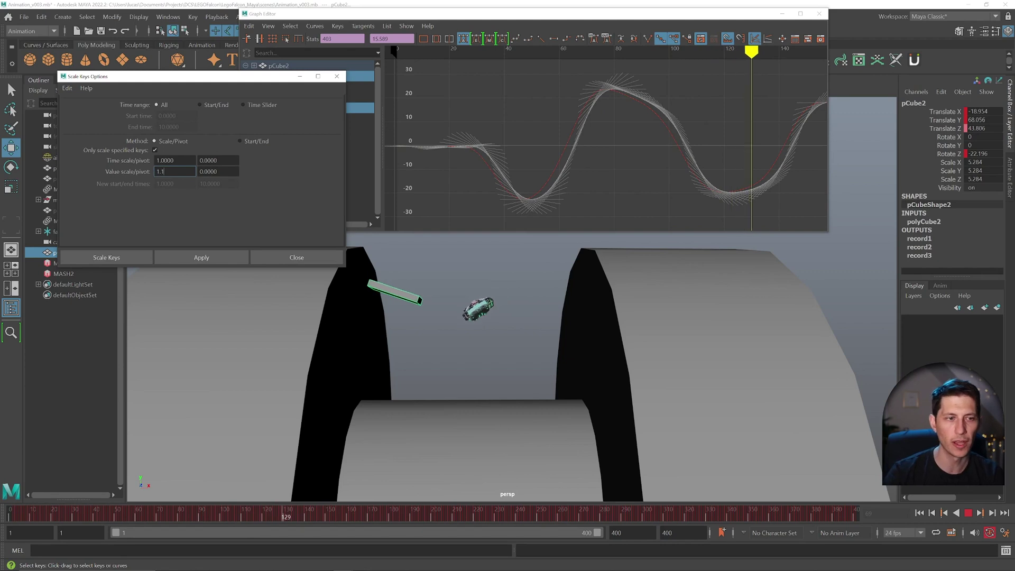
{"action": "left_click", "coordinate": [234, 257]}
{"action": "left_click", "coordinate": [233, 257]}
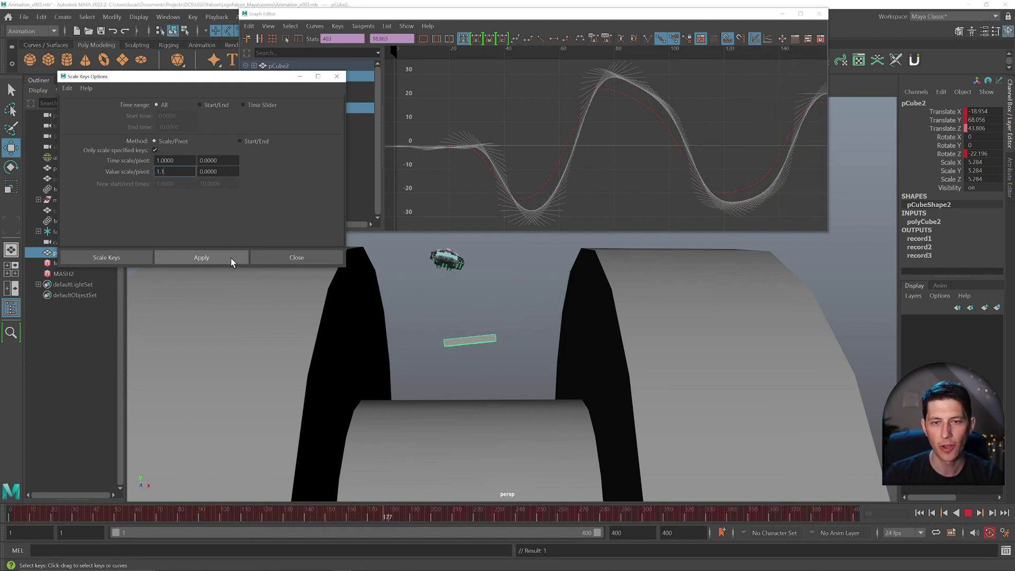
{"action": "left_click", "coordinate": [230, 258]}
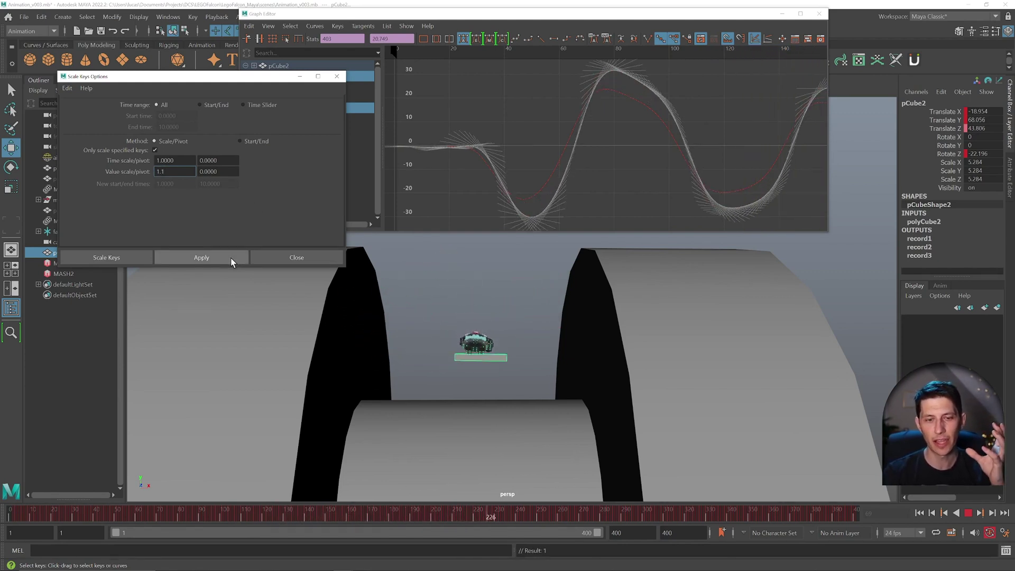
{"action": "left_click", "coordinate": [231, 257]}
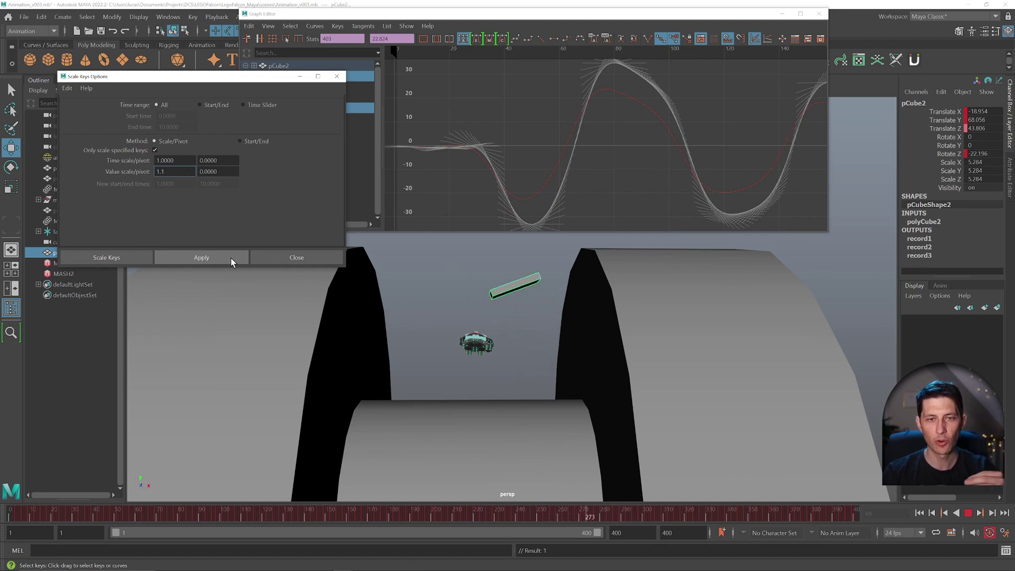
{"action": "left_click", "coordinate": [231, 258]}
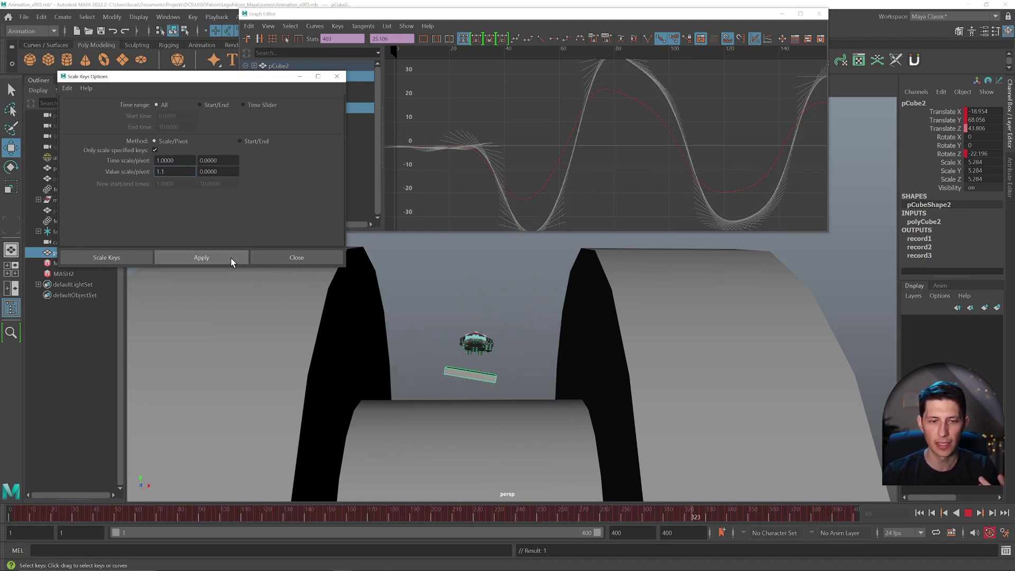
{"action": "left_click", "coordinate": [231, 257]}
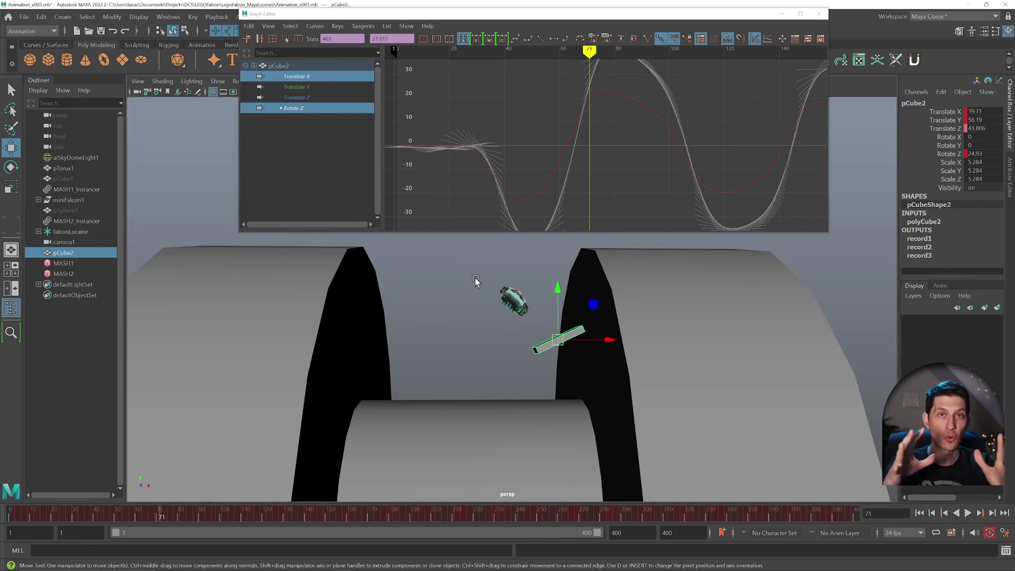
Delete the existing parent constraint beneath falconLocator
{"action": "left_click_drag", "start_coordinate": [475, 280], "coordinate": [482, 387], "text": "alt"}
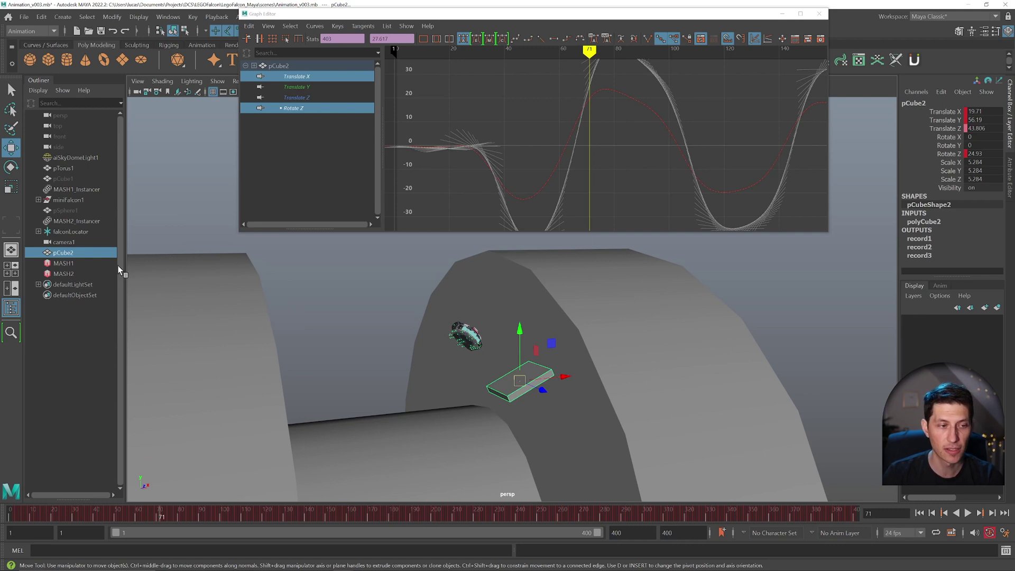
{"action": "left_click_drag", "start_coordinate": [331, 383], "coordinate": [353, 388], "text": "alt"}
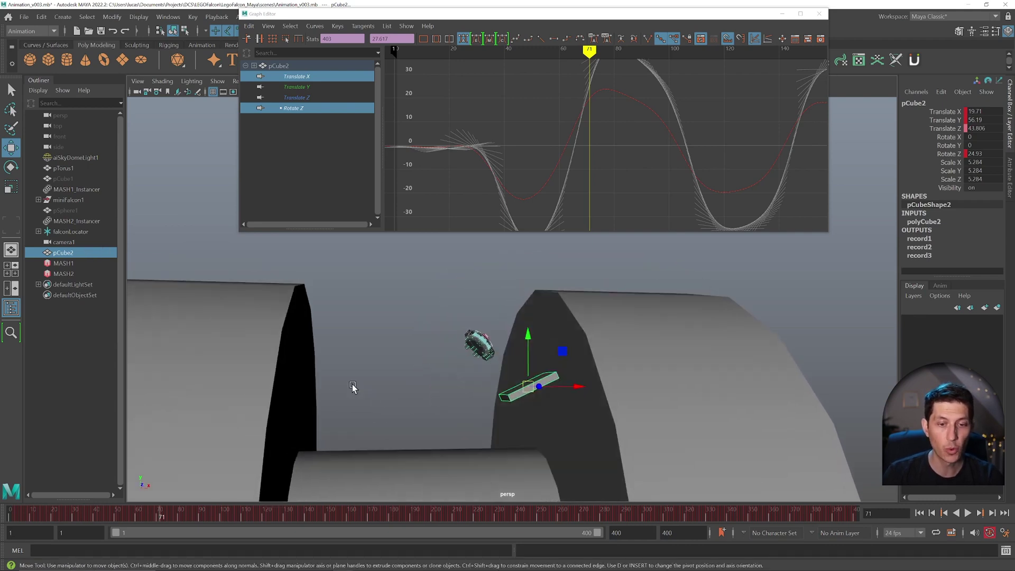
{"action": "left_click", "coordinate": [79, 232]}
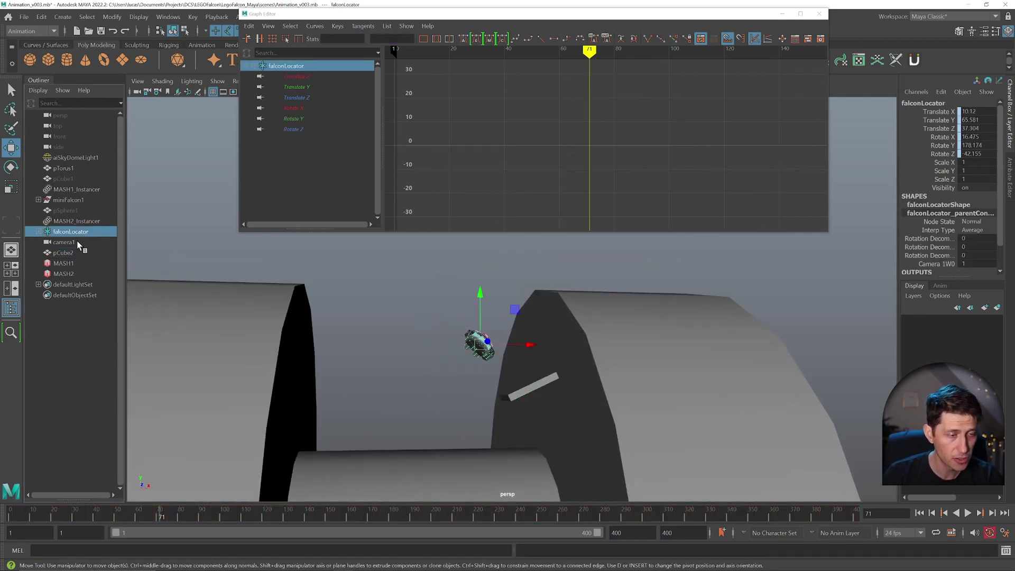
{"action": "left_click", "coordinate": [74, 252]}
{"action": "left_click", "coordinate": [70, 235], "text": "ctrl"}
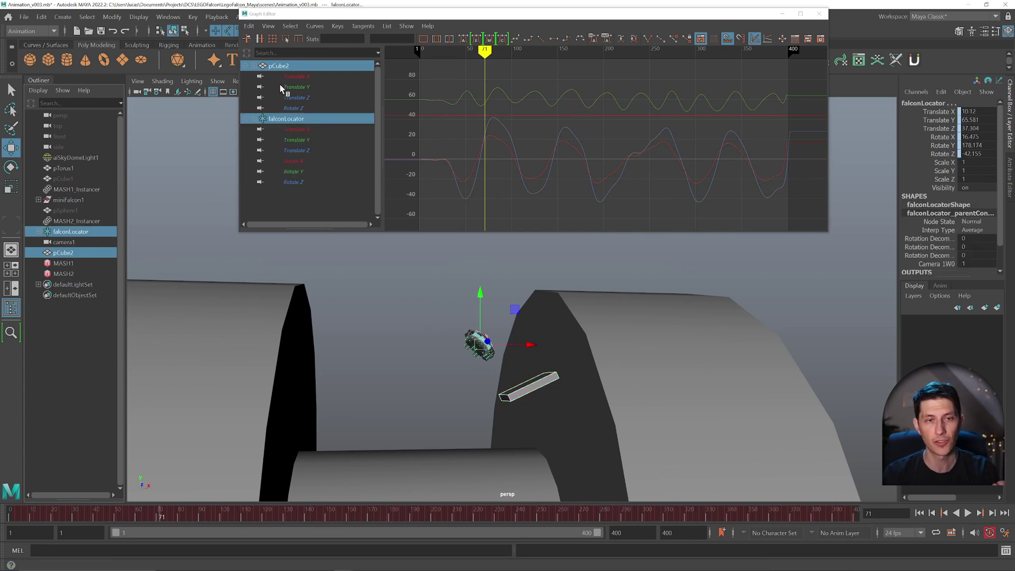
{"action": "left_click", "coordinate": [86, 234]}
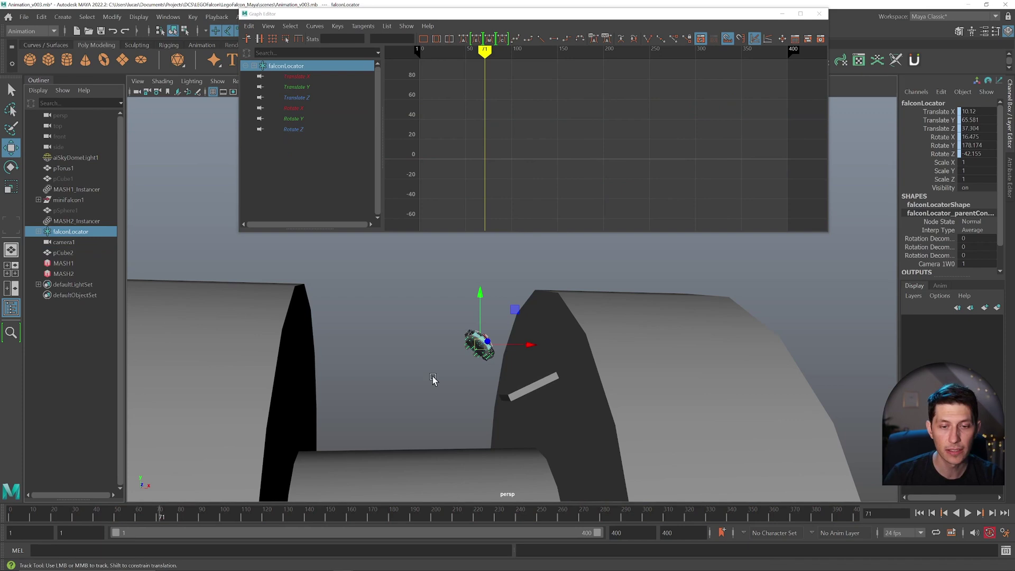
{"action": "left_click", "coordinate": [38, 231]}
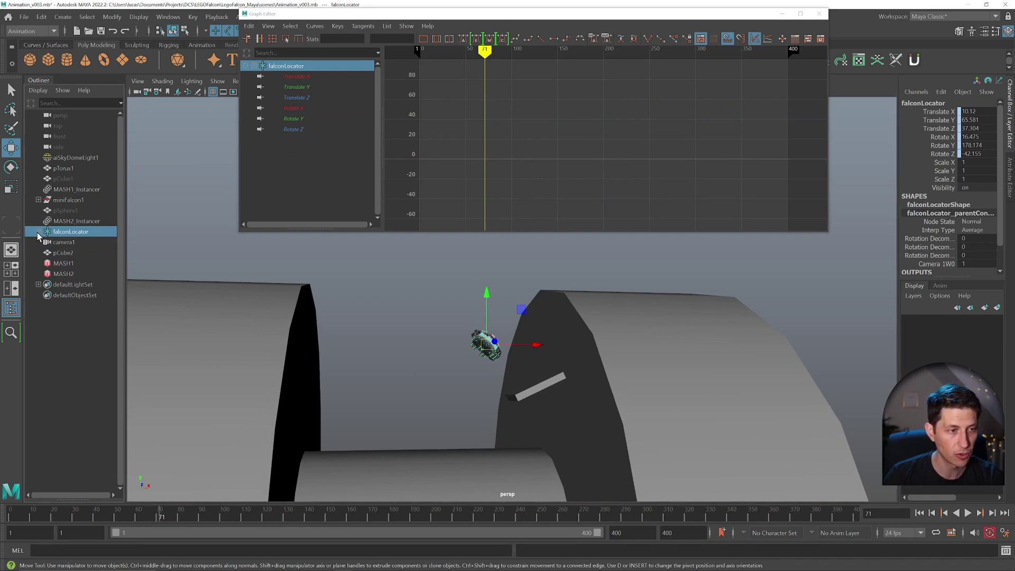
{"action": "left_click", "coordinate": [65, 242]}
{"action": "key", "text": "Delete"}
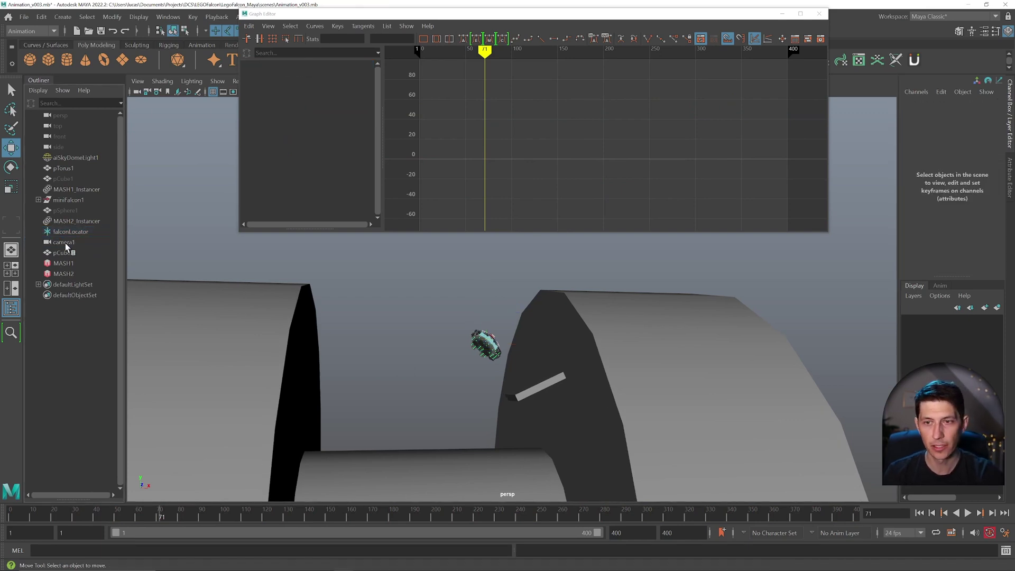
Parent-constrain falconLocator to pCube2 on all translate and rotate axes with Maintain Offset off, and close the Graph Editor and constraint options
{"action": "left_click", "coordinate": [67, 231]}
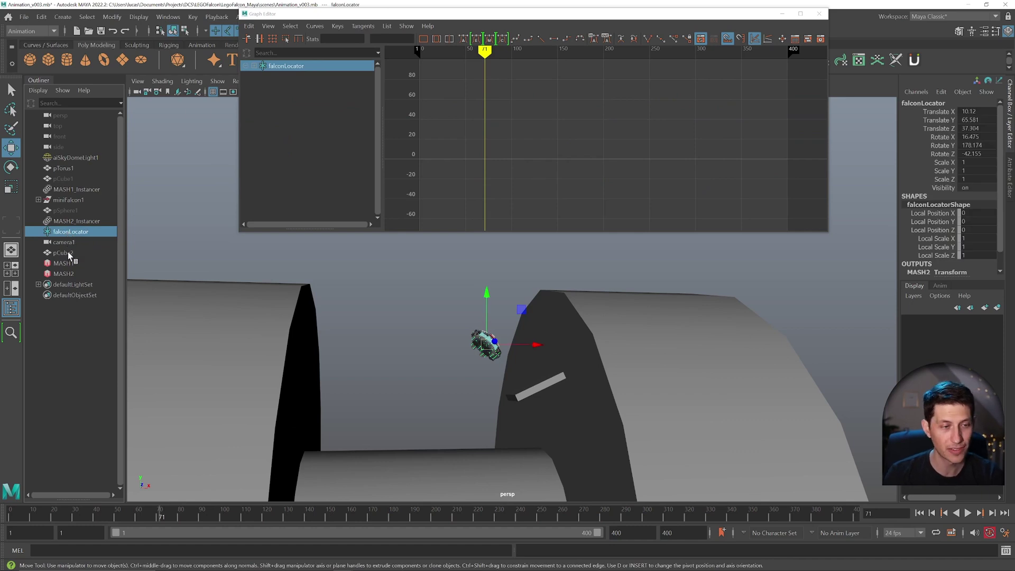
{"action": "left_click", "coordinate": [63, 252], "text": "ctrl"}
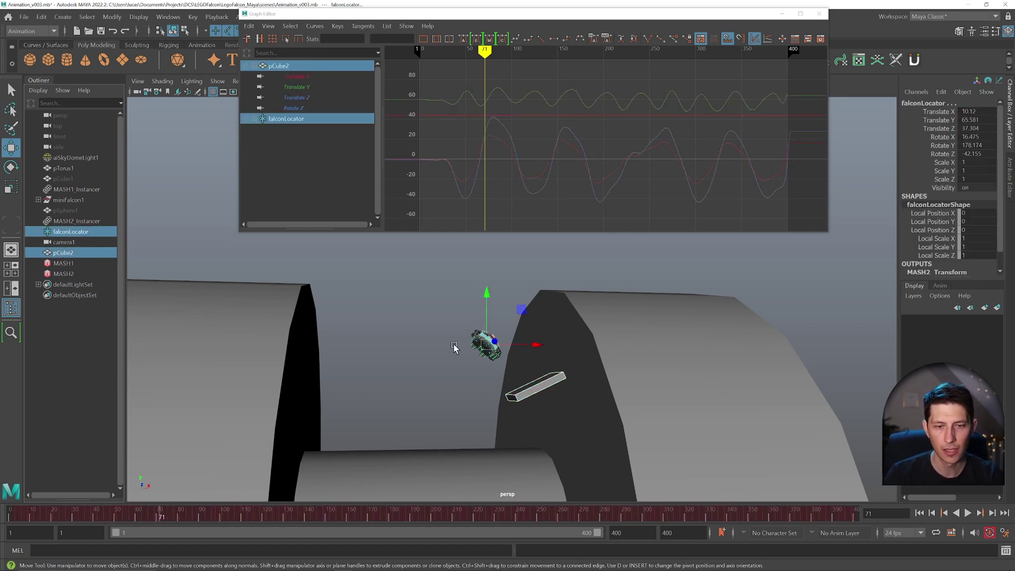
{"action": "left_click_drag", "start_coordinate": [454, 346], "coordinate": [440, 357], "text": "alt"}
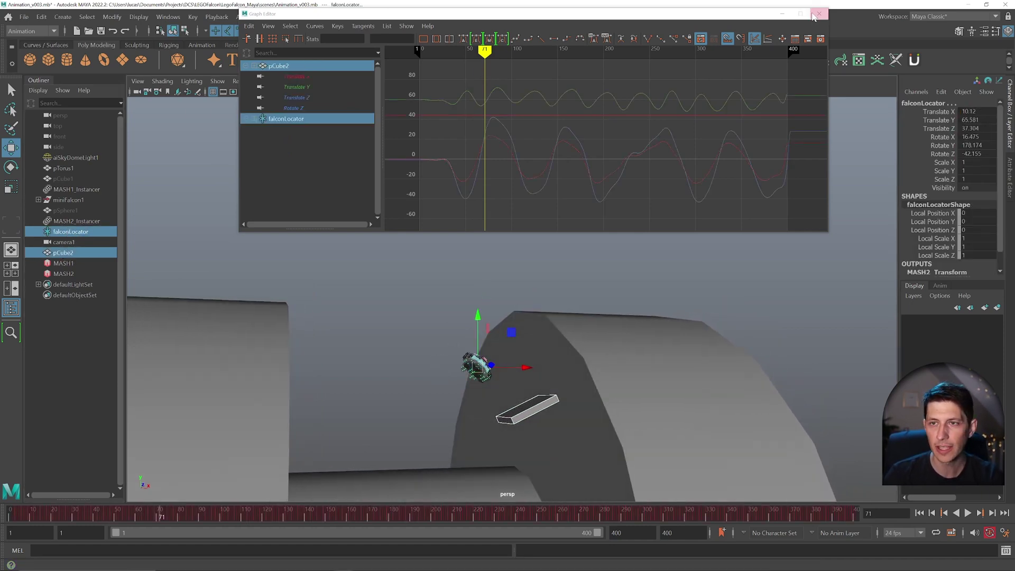
{"action": "left_click", "coordinate": [814, 15]}
{"action": "left_click", "coordinate": [331, 18]}
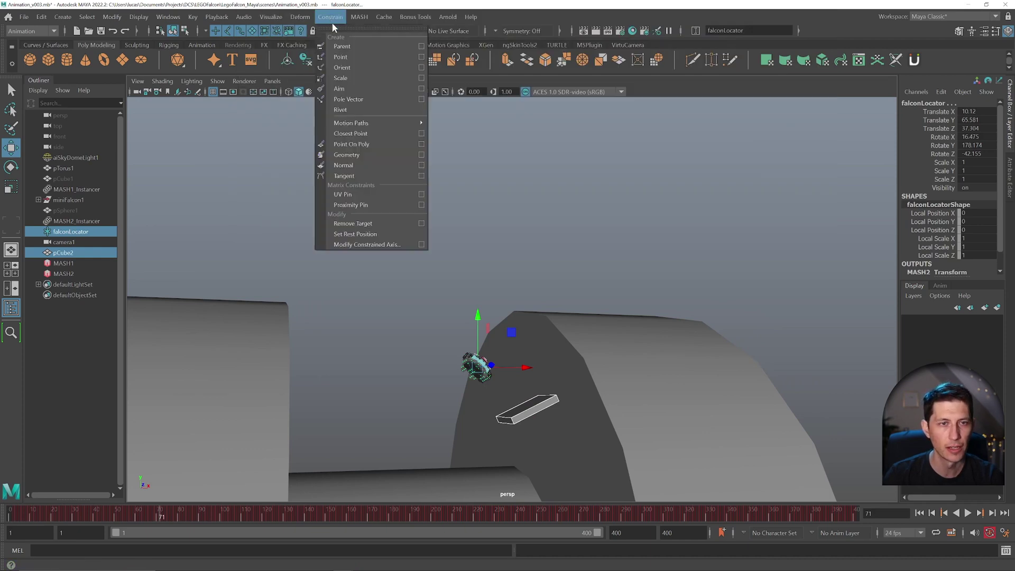
{"action": "left_click", "coordinate": [421, 46]}
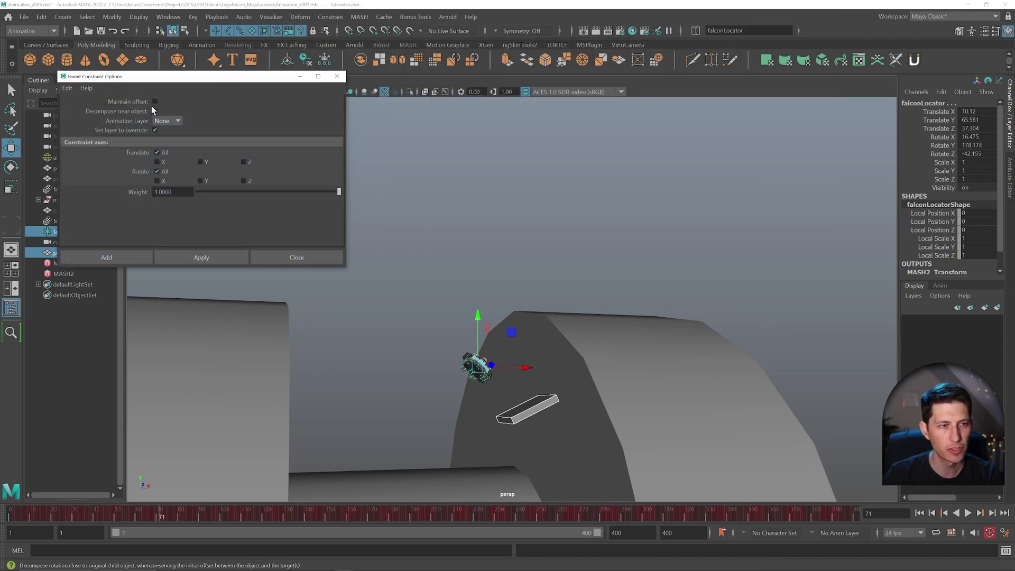
{"action": "left_click", "coordinate": [203, 258]}
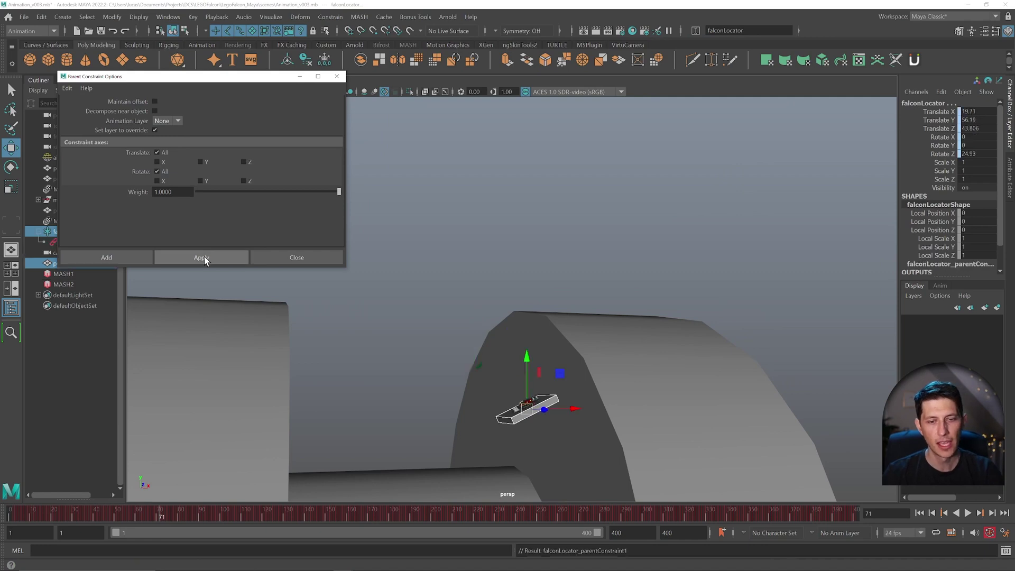
{"action": "left_click", "coordinate": [336, 78]}
Hide the stand-in cube pCube2, leaving the Falcon displayed between the trench walls
{"action": "left_click", "coordinate": [72, 262]}
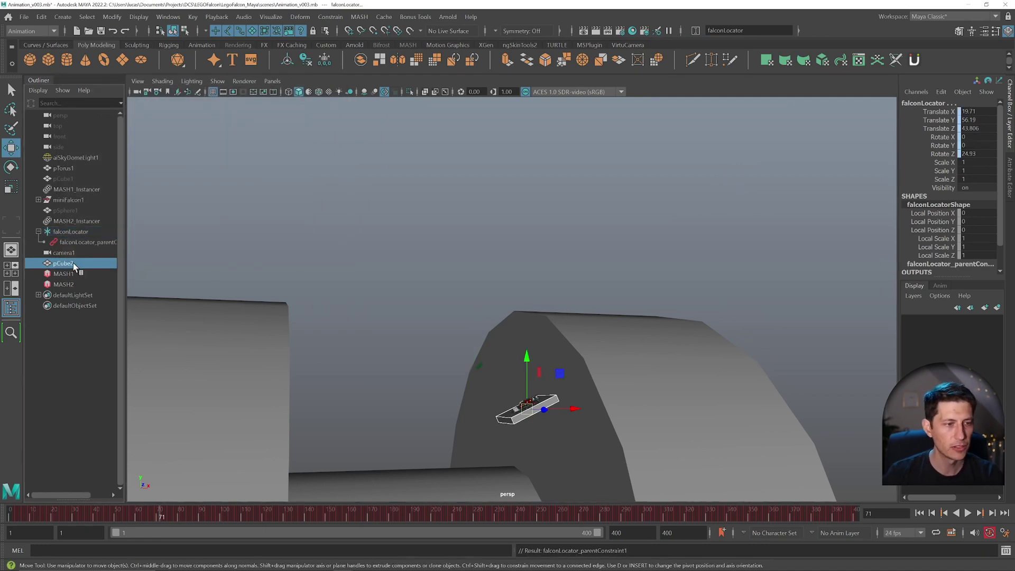
{"action": "key", "text": "ctrl+h"}
{"action": "middle_click_drag", "start_coordinate": [493, 346], "coordinate": [479, 289], "text": "alt"}
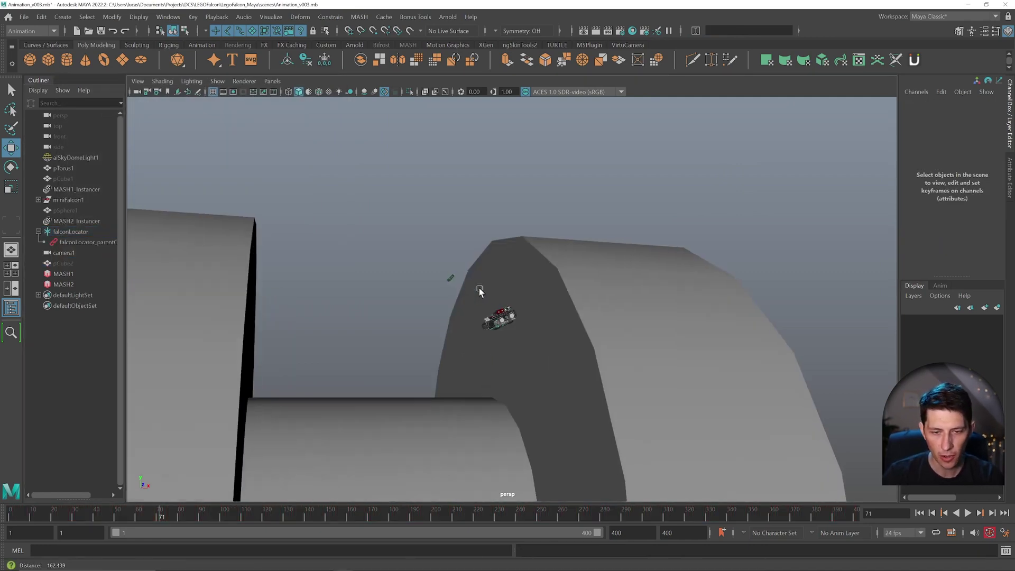
{"action": "left_click_drag", "start_coordinate": [480, 290], "coordinate": [509, 323], "text": "alt"}
{"action": "right_click_drag", "start_coordinate": [510, 322], "coordinate": [523, 357], "text": "alt"}
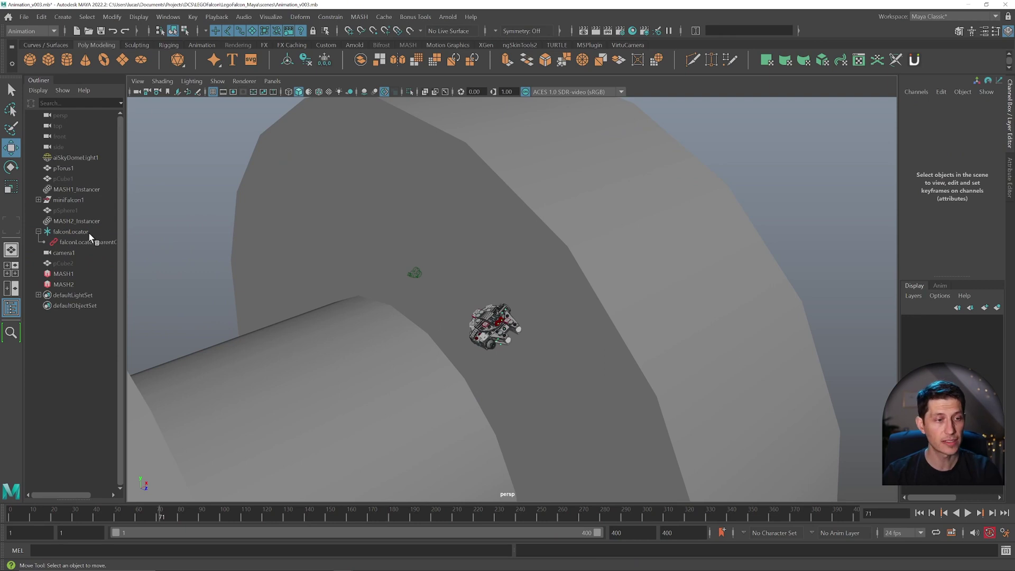
{"action": "left_click_drag", "start_coordinate": [348, 315], "coordinate": [477, 325], "text": "alt"}
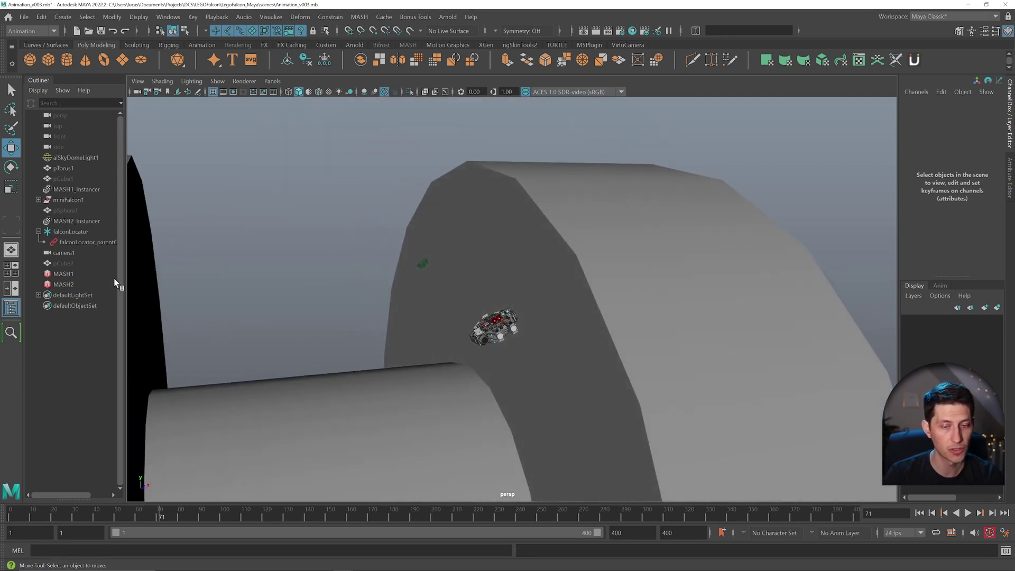
Set the Rotate Y target offset of falconLocator's parent constraint to 180 to turn the Falcon around
{"action": "left_click", "coordinate": [80, 241]}
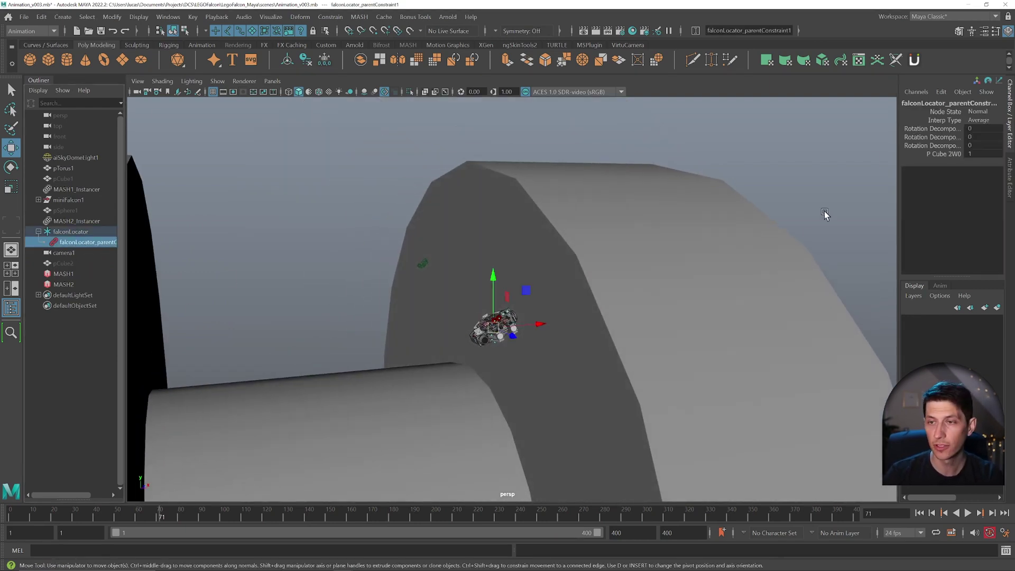
{"action": "left_click", "coordinate": [984, 32]}
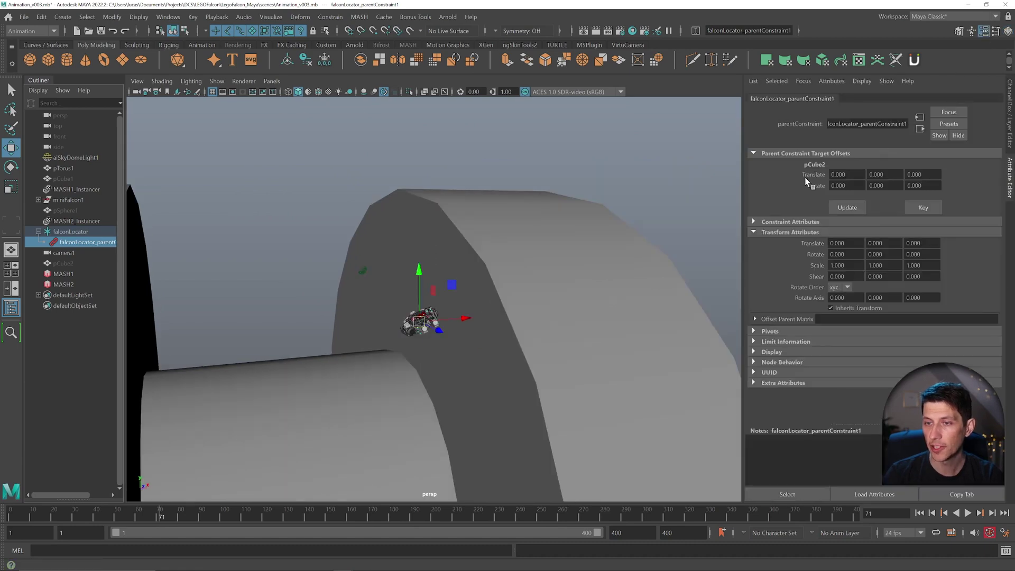
{"action": "left_click", "coordinate": [877, 186]}
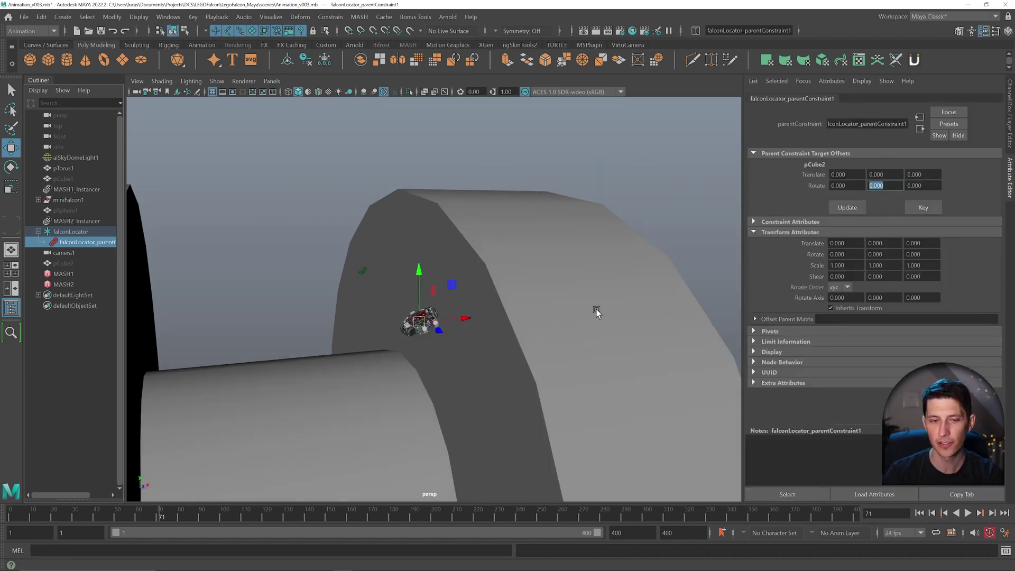
{"action": "left_click_drag", "start_coordinate": [484, 362], "coordinate": [537, 372], "text": "alt"}
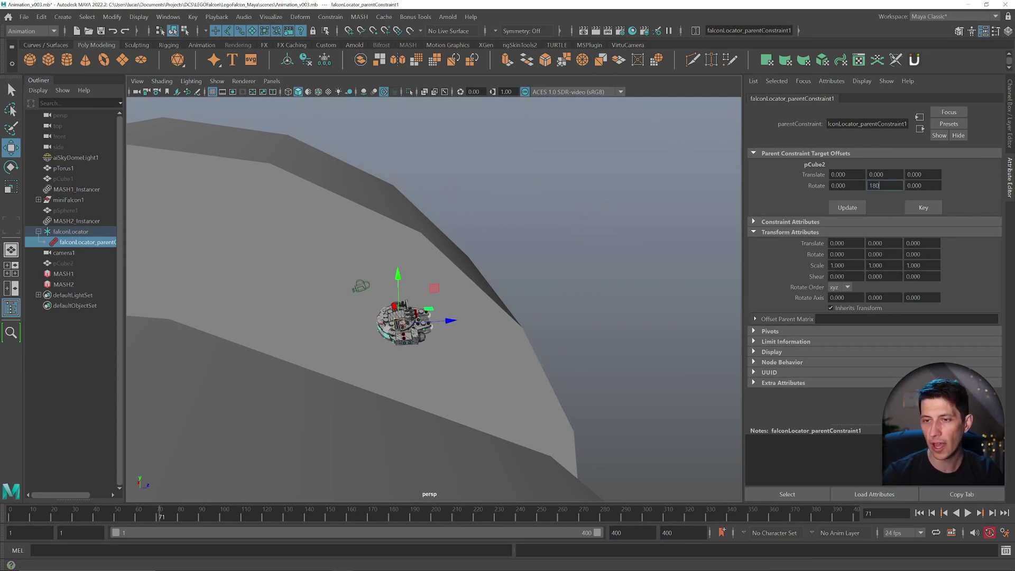
{"action": "type", "text": "180"}
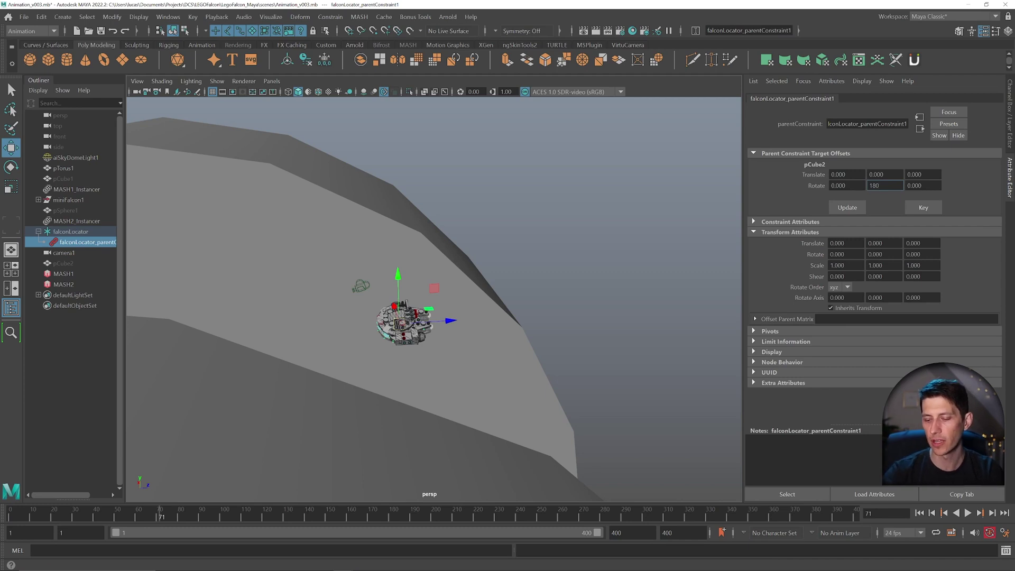
{"action": "key", "text": "Return"}
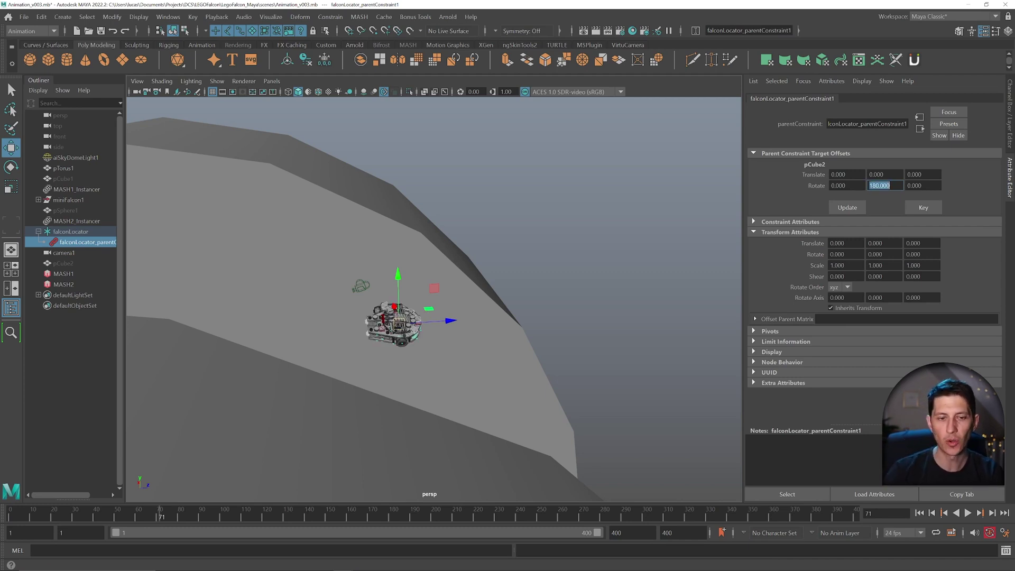
Scrub the animation between about frames 70 and 232 and examine the Falcon's direction and banking between the trench walls
{"action": "left_click_drag", "start_coordinate": [376, 285], "coordinate": [403, 326], "text": "alt"}
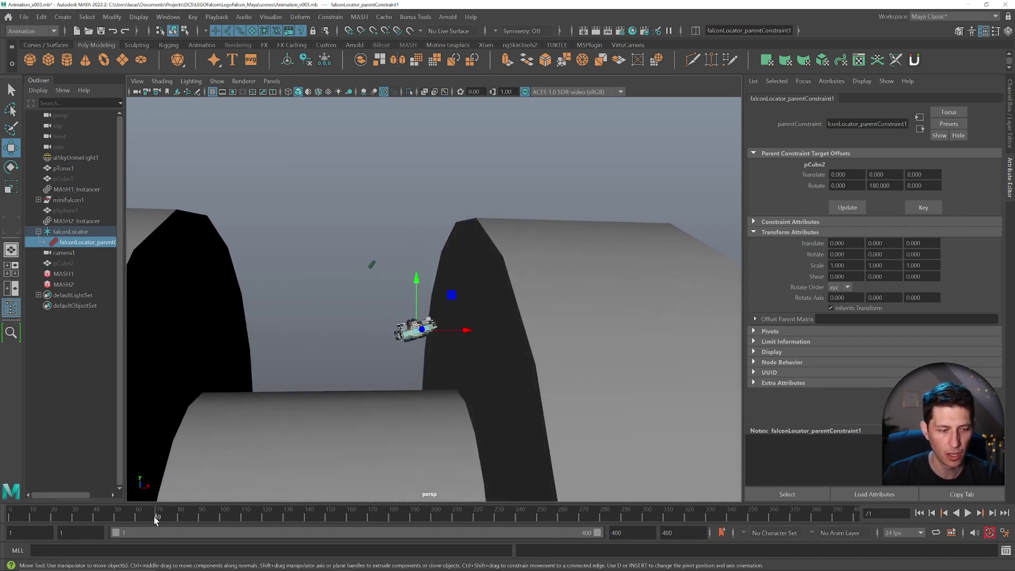
{"action": "left_click_drag", "start_coordinate": [156, 521], "coordinate": [499, 512]}
{"action": "left_click_drag", "start_coordinate": [385, 374], "coordinate": [391, 331], "text": "alt"}
{"action": "mouse_move", "coordinate": [506, 344]}
{"action": "left_mouse_down", "text": "alt"}
{"action": "mouse_move", "coordinate": [457, 351]}
{"action": "mouse_move", "coordinate": [437, 317]}
{"action": "mouse_move", "coordinate": [390, 299]}
{"action": "mouse_move", "coordinate": [477, 321]}
{"action": "left_mouse_up", "text": "alt"}
{"action": "scroll", "coordinate": [477, 320], "scroll_direction": "down", "scroll_amount": 1}
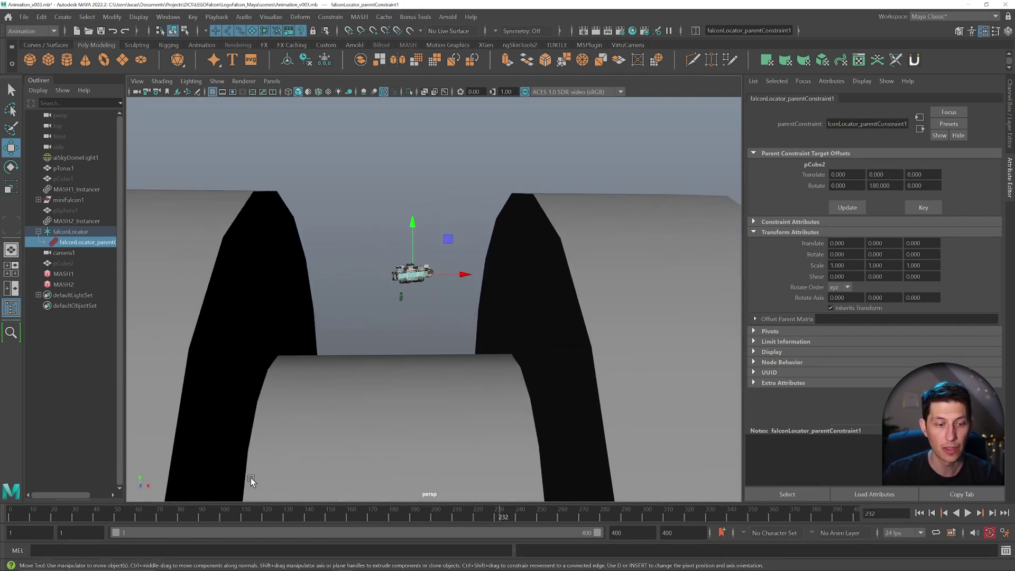
{"action": "left_click_drag", "start_coordinate": [204, 514], "coordinate": [434, 514]}
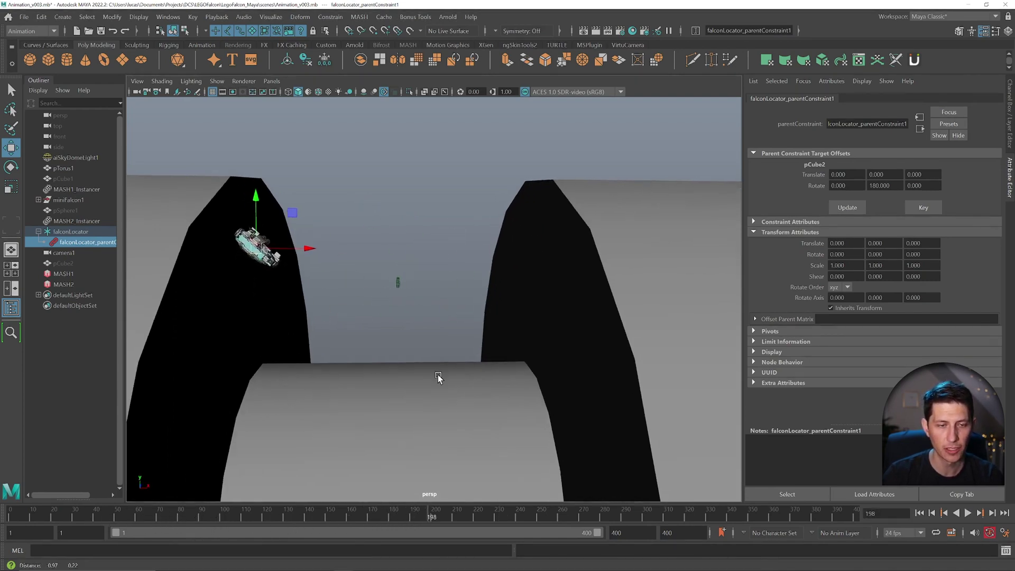
{"action": "left_click_drag", "start_coordinate": [437, 376], "coordinate": [461, 388], "text": "alt"}
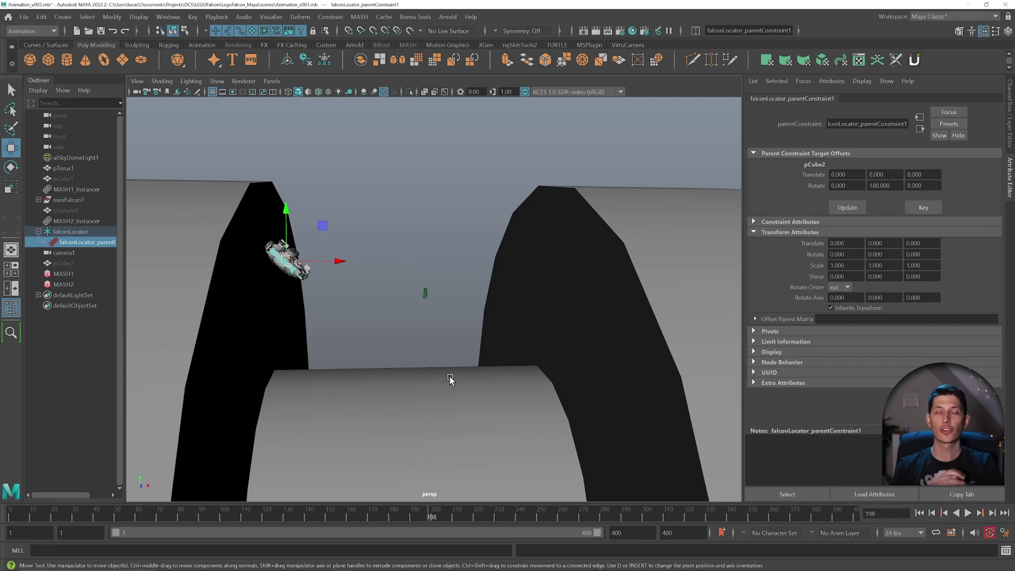